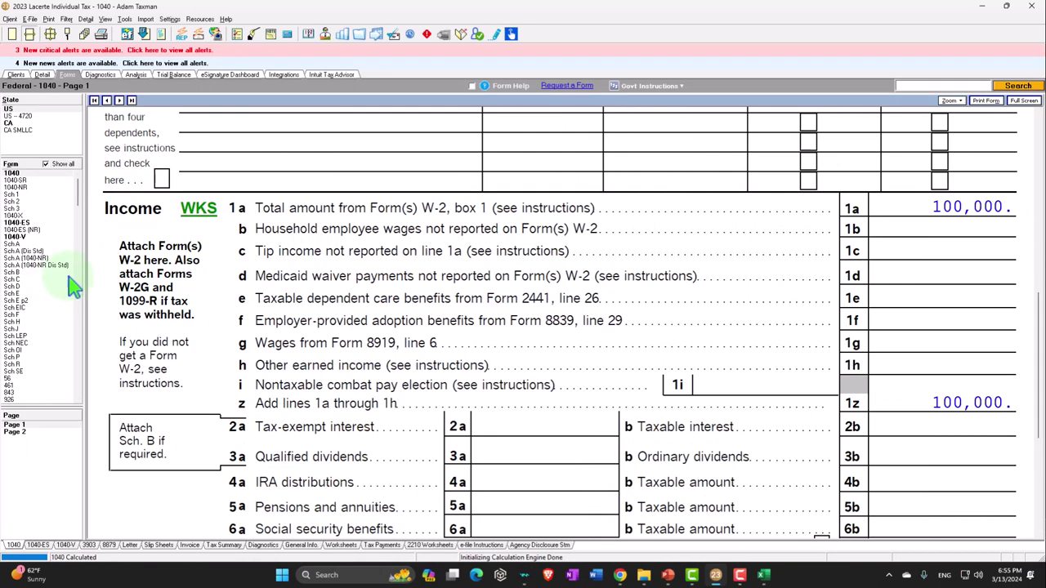
Step: Delete the existing W-2 entry from the wages input screen
{"action": "left_click", "coordinate": [45, 77]}
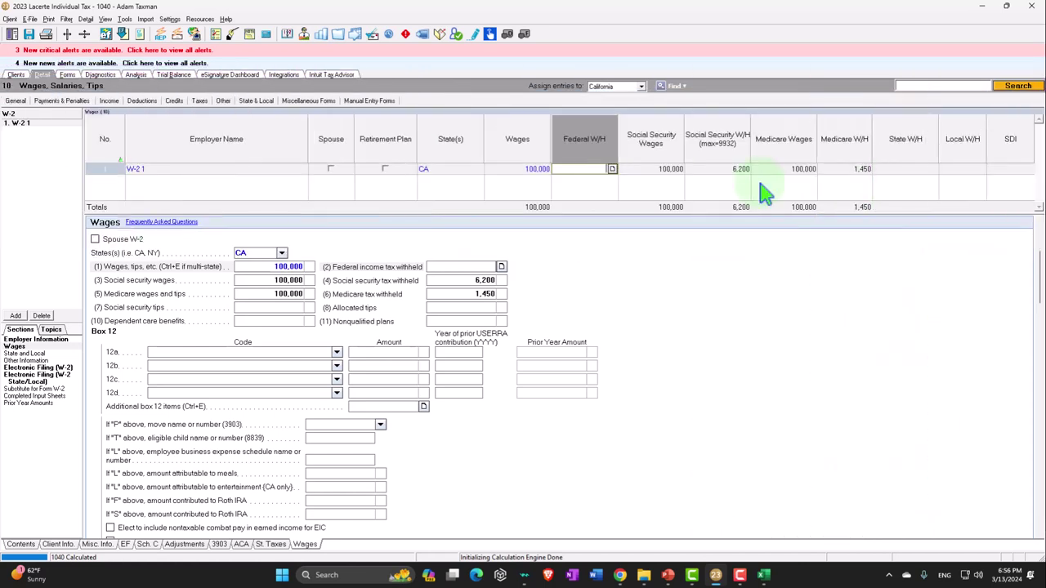
{"action": "left_click", "coordinate": [43, 316]}
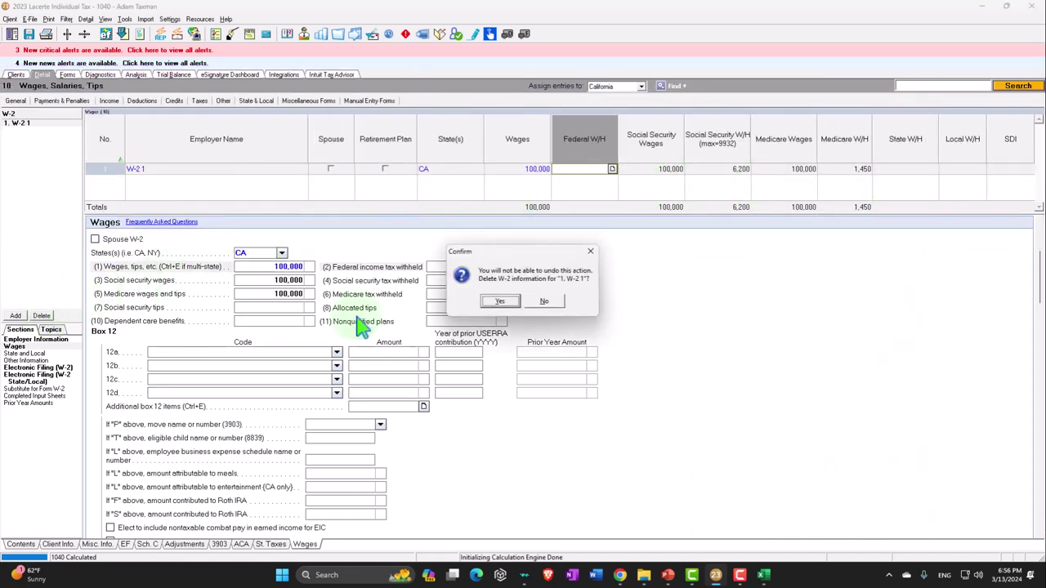
{"action": "left_click", "coordinate": [499, 300]}
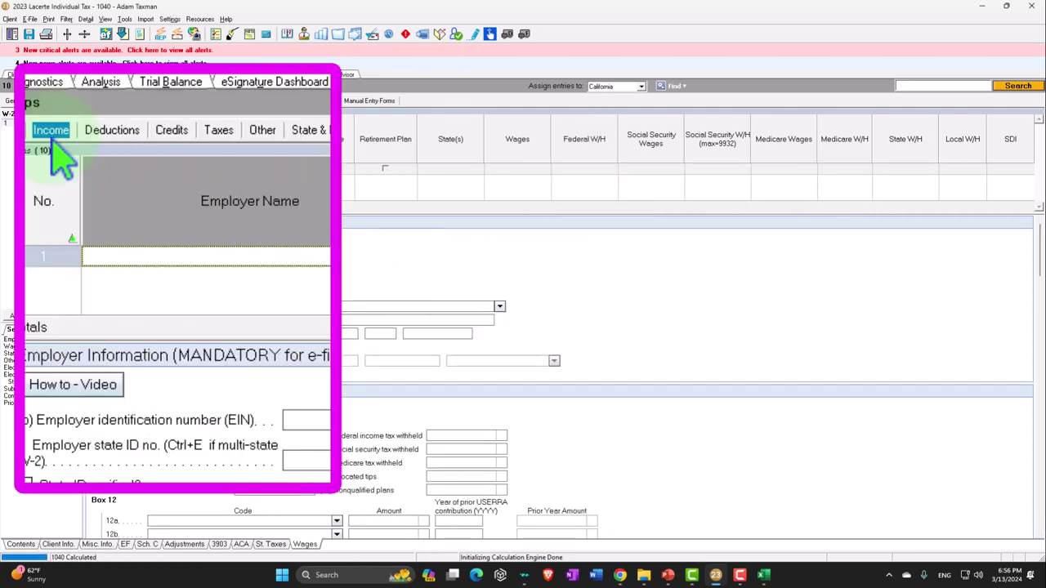
Step: Open the Schedule C business income input and enter federal gross receipts of 120,000
{"action": "left_click", "coordinate": [109, 100]}
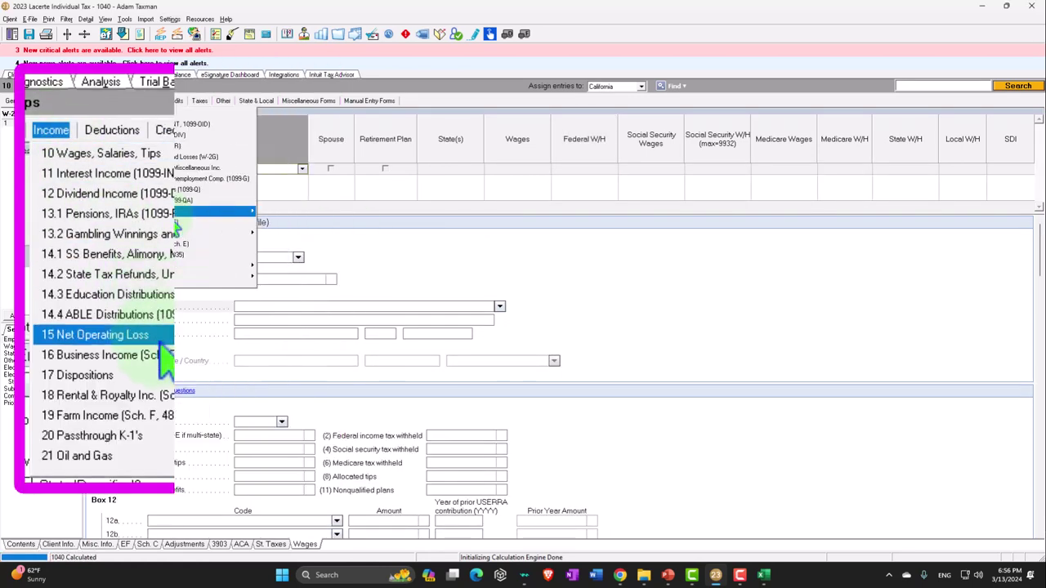
{"action": "left_click", "coordinate": [141, 223]}
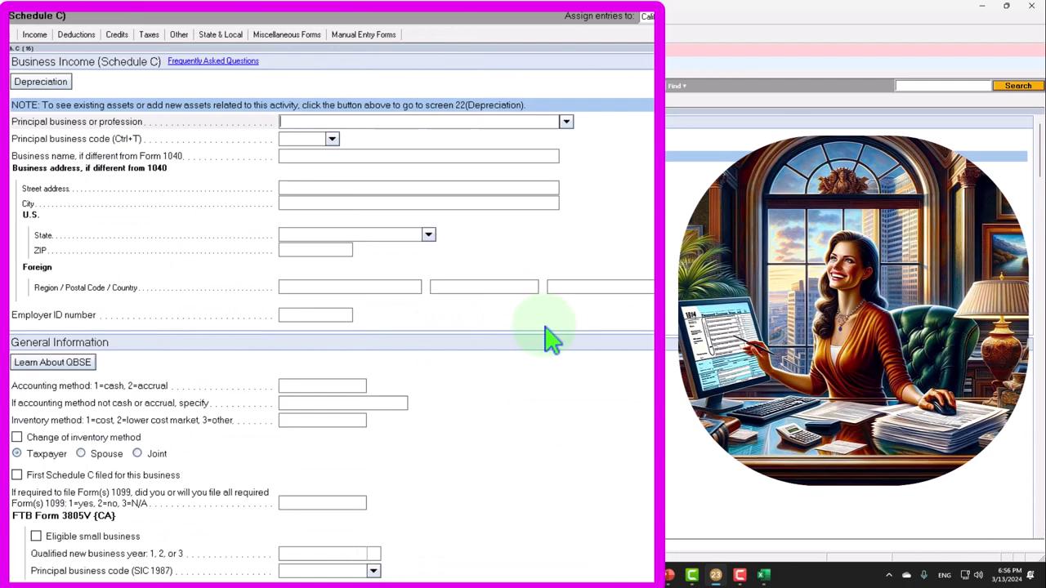
{"action": "scroll", "coordinate": [546, 342], "scroll_direction": "down", "scroll_amount": 8}
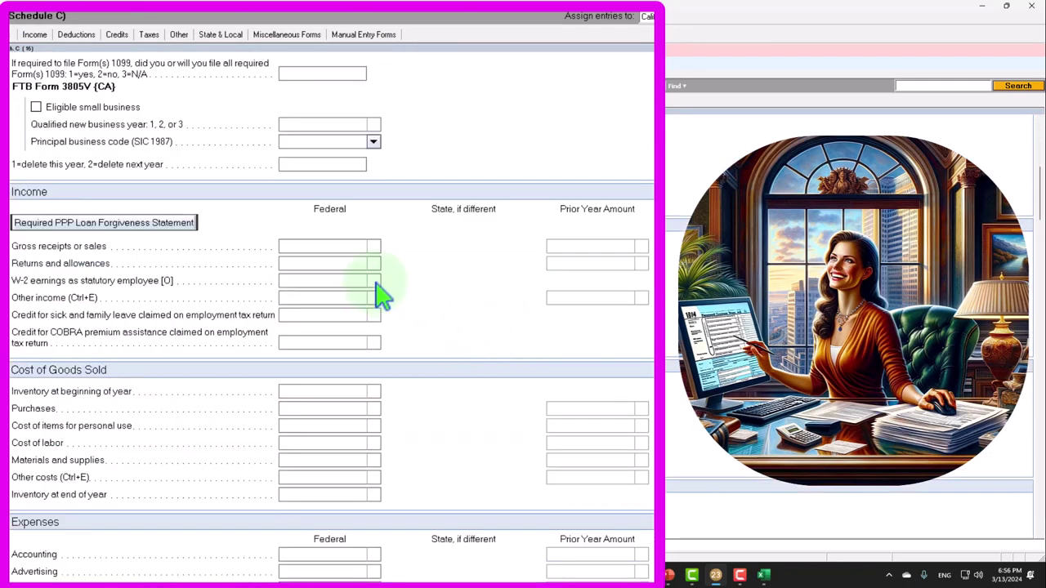
{"action": "left_click", "coordinate": [347, 249]}
{"action": "type", "text": "120000"}
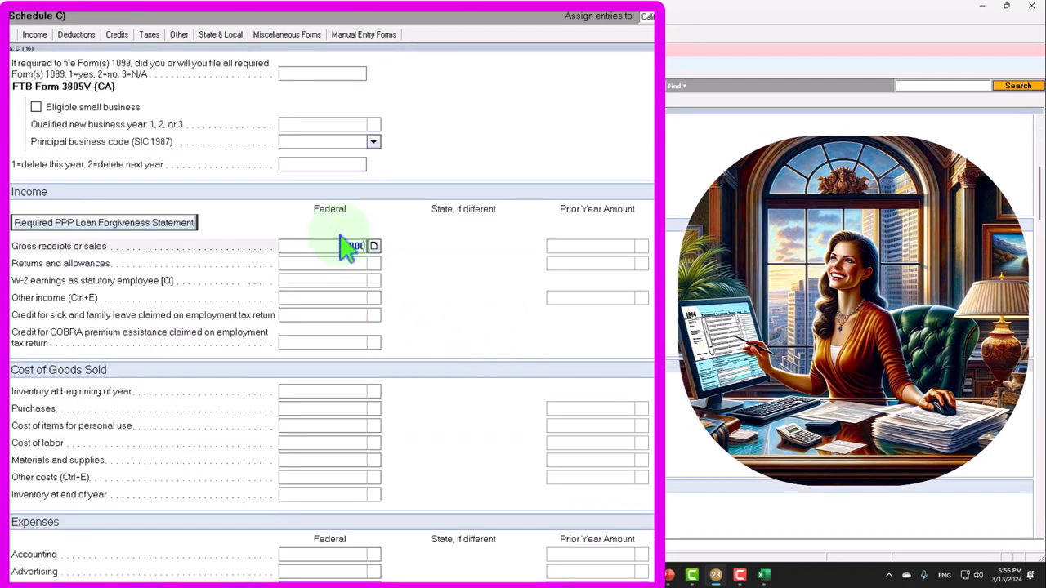
{"action": "key", "text": "Tab"}
Step: Enter a federal advertising expense of 20,000 for the Schedule C business
{"action": "scroll", "coordinate": [373, 362], "scroll_direction": "down", "scroll_amount": 3}
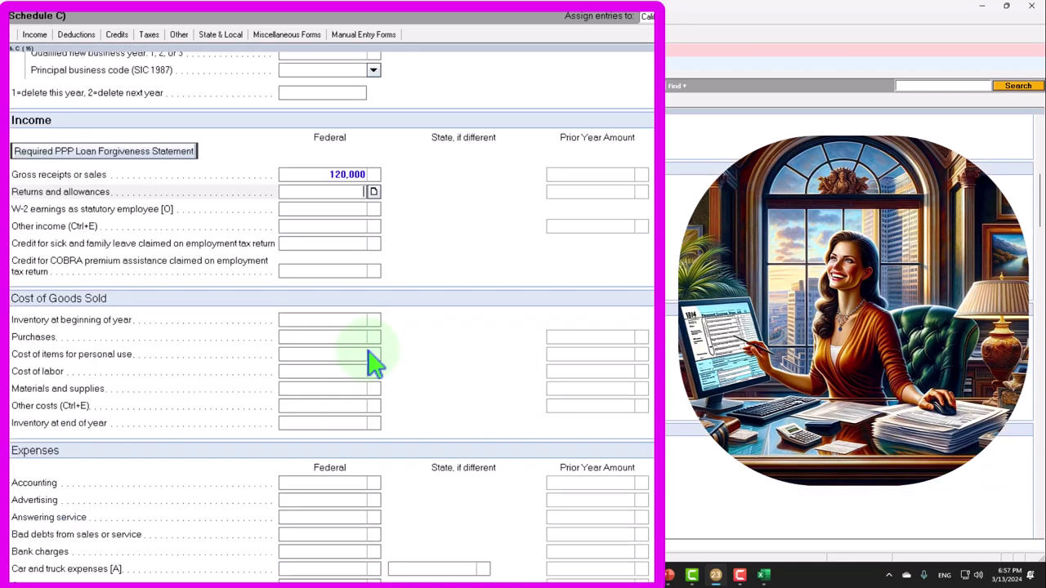
{"action": "left_click", "coordinate": [342, 430]}
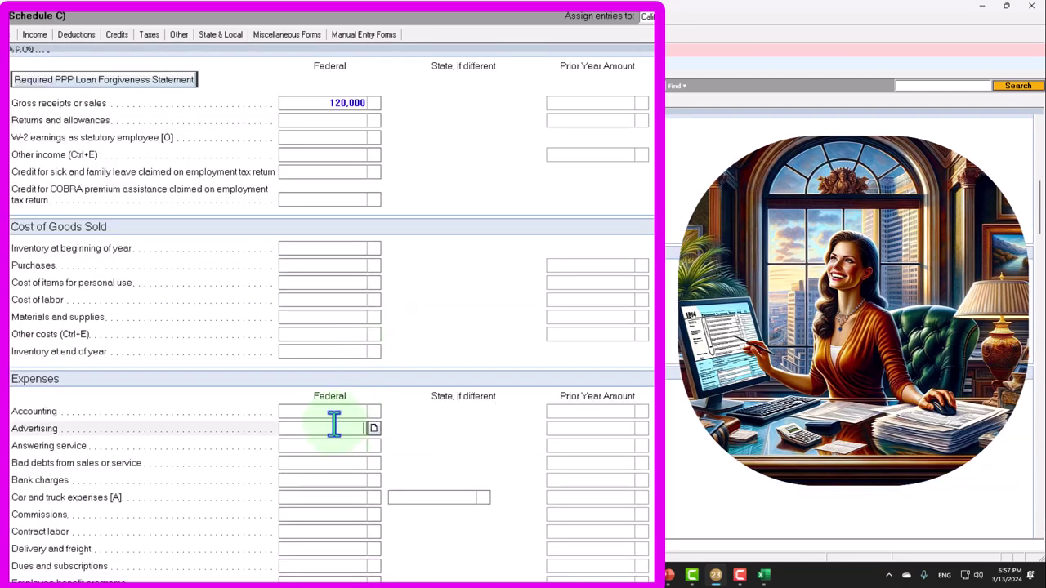
{"action": "type", "text": "20000"}
{"action": "key", "text": "Tab"}
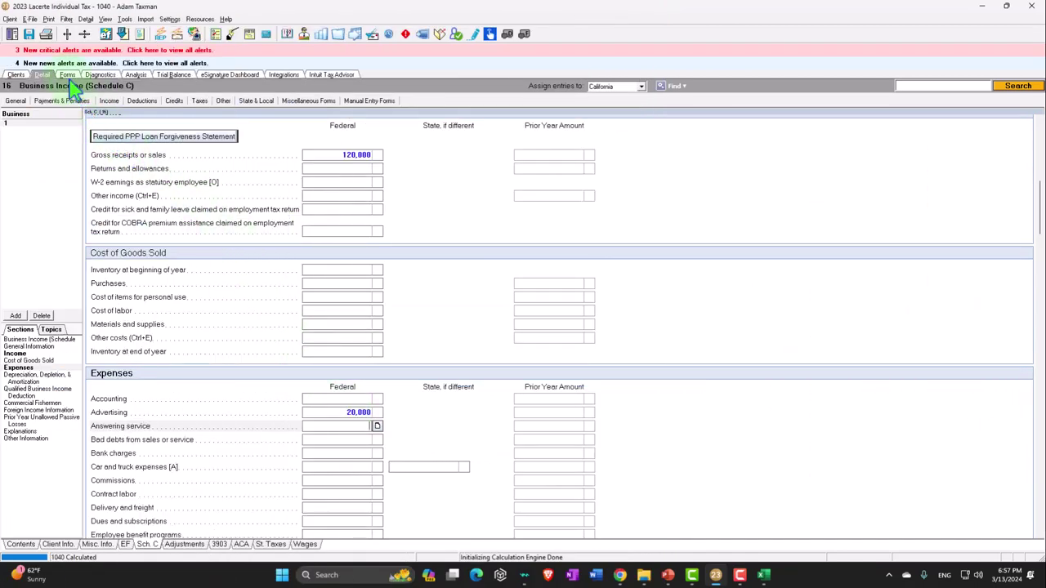
Step: Switch to the forms view, limit the form list to forms used in the return, and open Schedule C
{"action": "left_click", "coordinate": [68, 76]}
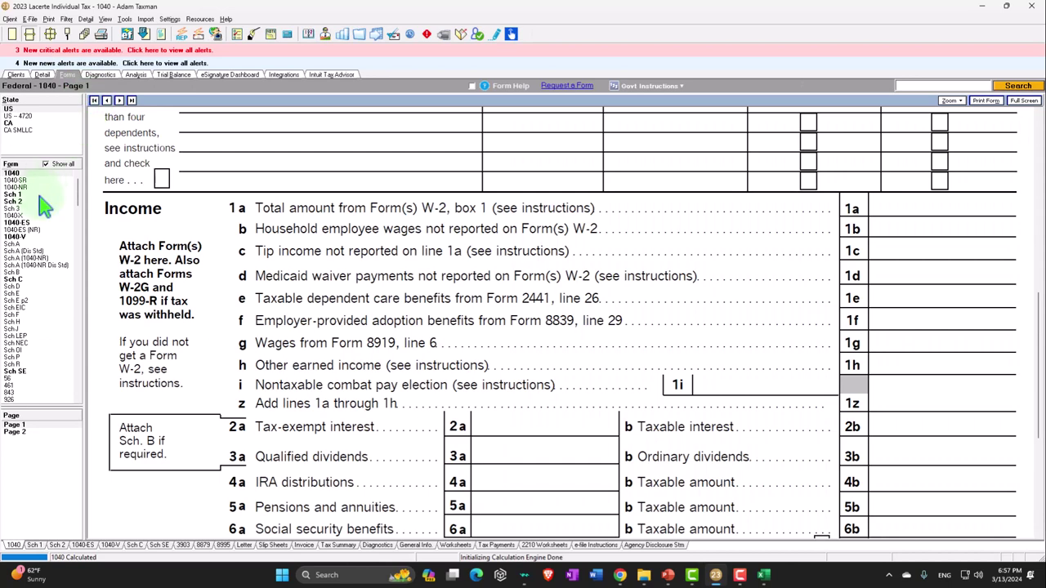
{"action": "left_click", "coordinate": [45, 164]}
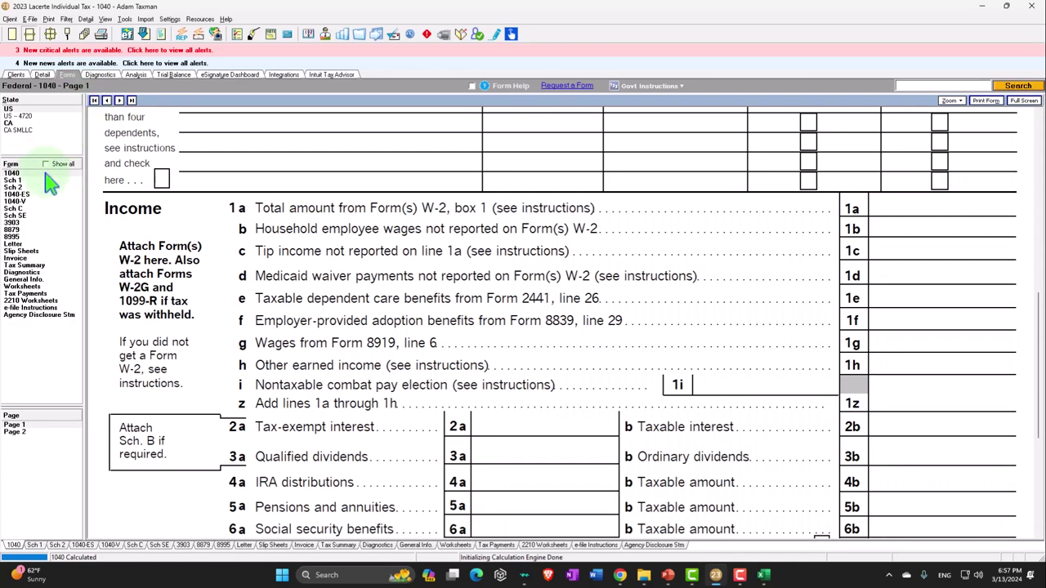
{"action": "left_click", "coordinate": [18, 208]}
Step: Examine Schedule C's gross receipts, expense lines, total expenses and net profit
{"action": "scroll", "coordinate": [677, 379], "scroll_direction": "down", "scroll_amount": 5}
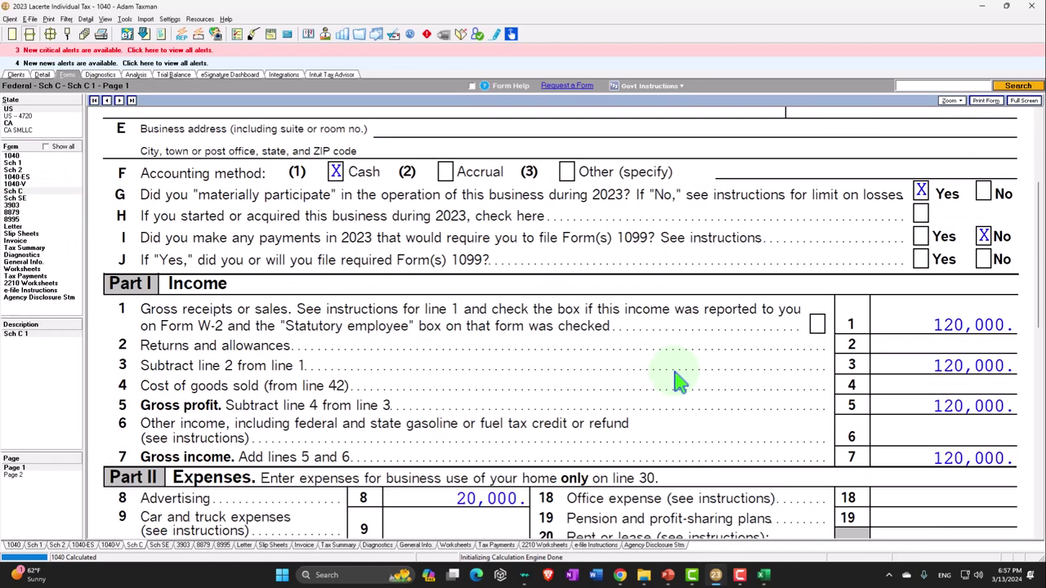
{"action": "scroll", "coordinate": [676, 380], "scroll_direction": "down", "scroll_amount": 3}
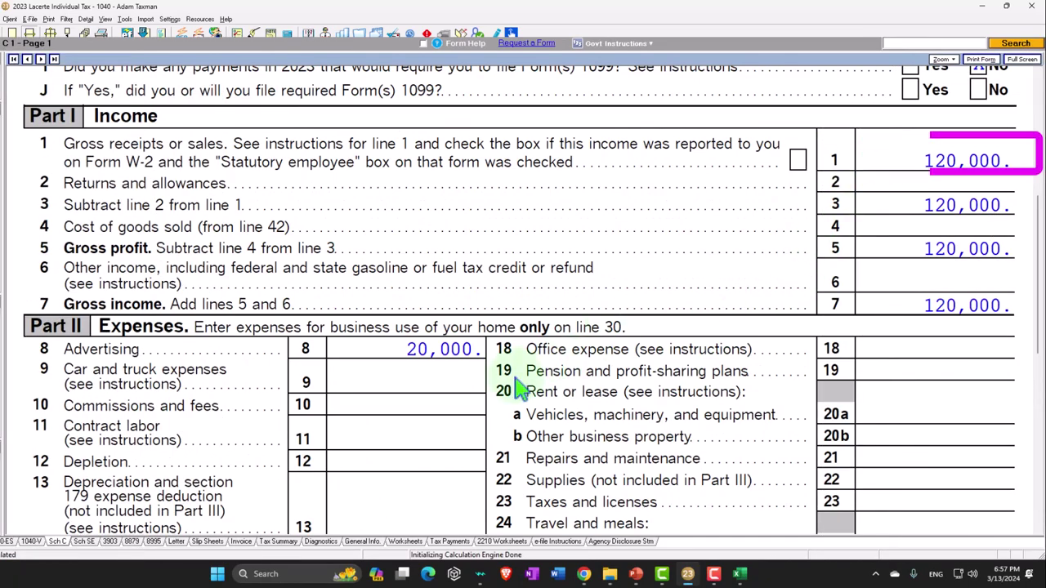
{"action": "scroll", "coordinate": [515, 391], "scroll_direction": "down", "scroll_amount": 5}
{"action": "scroll", "coordinate": [817, 401], "scroll_direction": "down", "scroll_amount": 2}
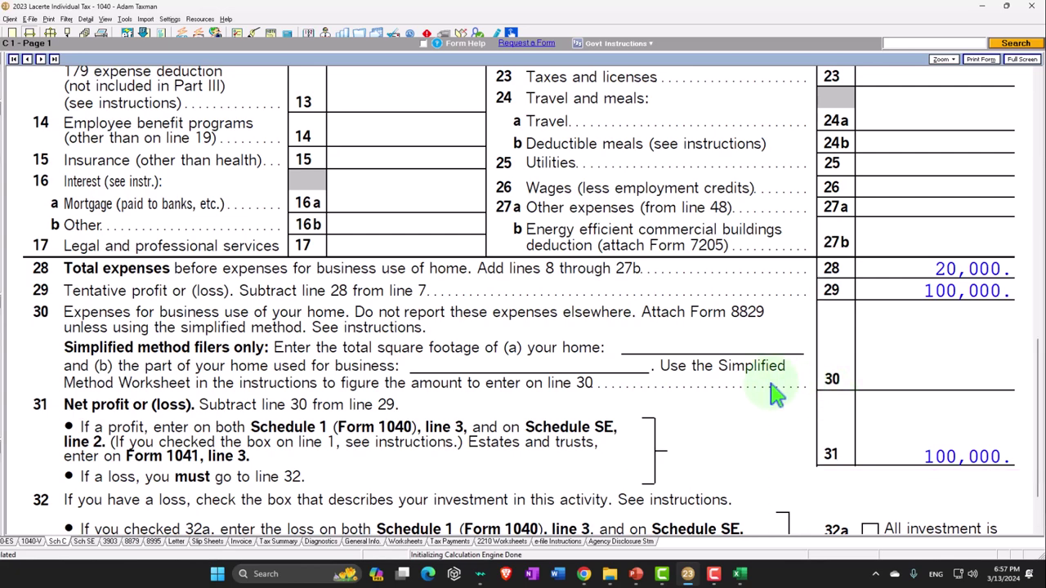
{"action": "scroll", "coordinate": [776, 392], "scroll_direction": "up", "scroll_amount": 5}
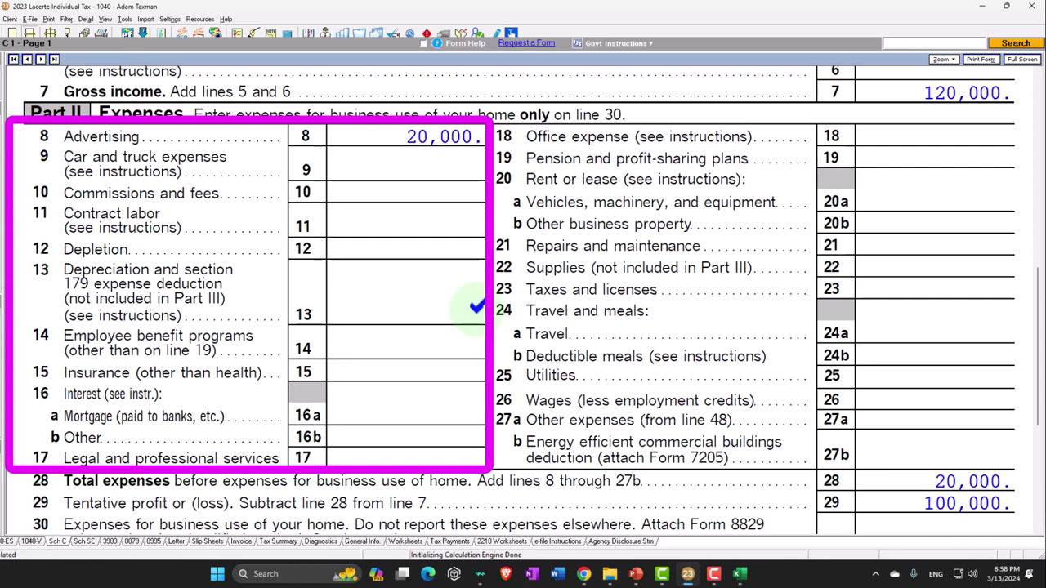
{"action": "scroll", "coordinate": [476, 306], "scroll_direction": "down", "scroll_amount": 3}
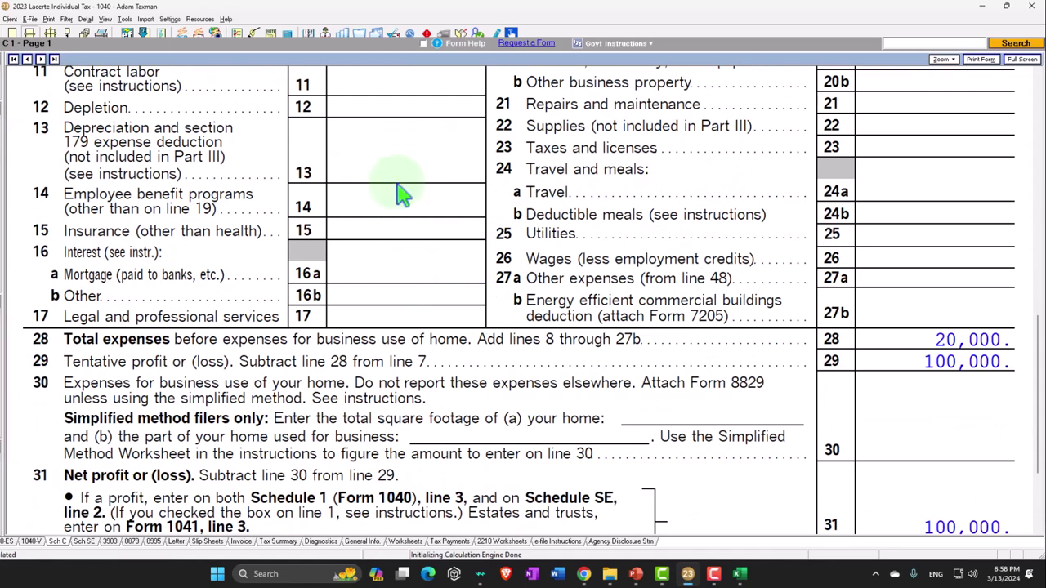
{"action": "scroll", "coordinate": [401, 194], "scroll_direction": "down", "scroll_amount": 2}
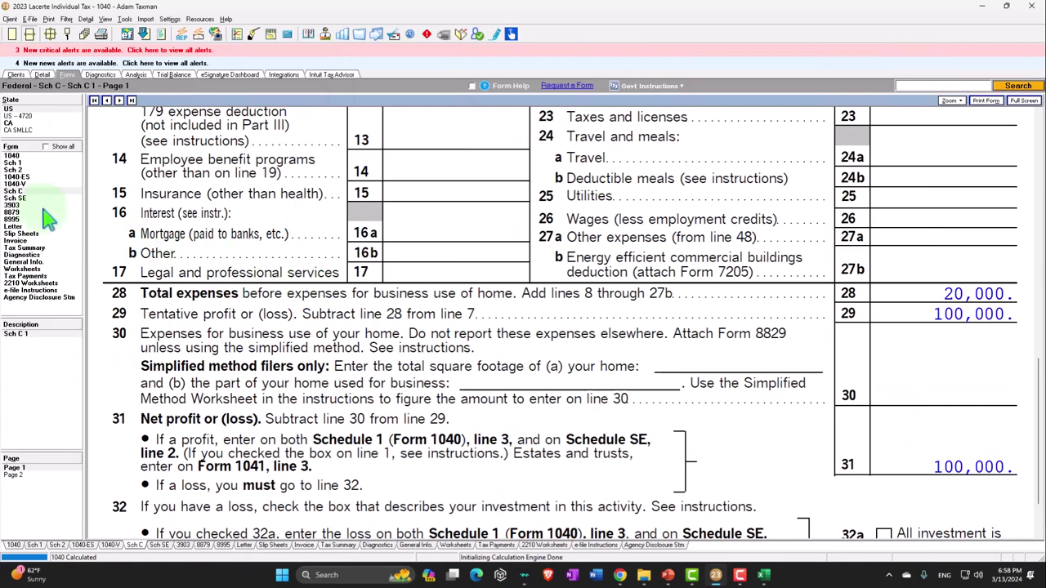
Step: Open Schedule SE and examine the self-employment tax calculation through the one-half deduction on line 13
{"action": "left_click", "coordinate": [25, 199]}
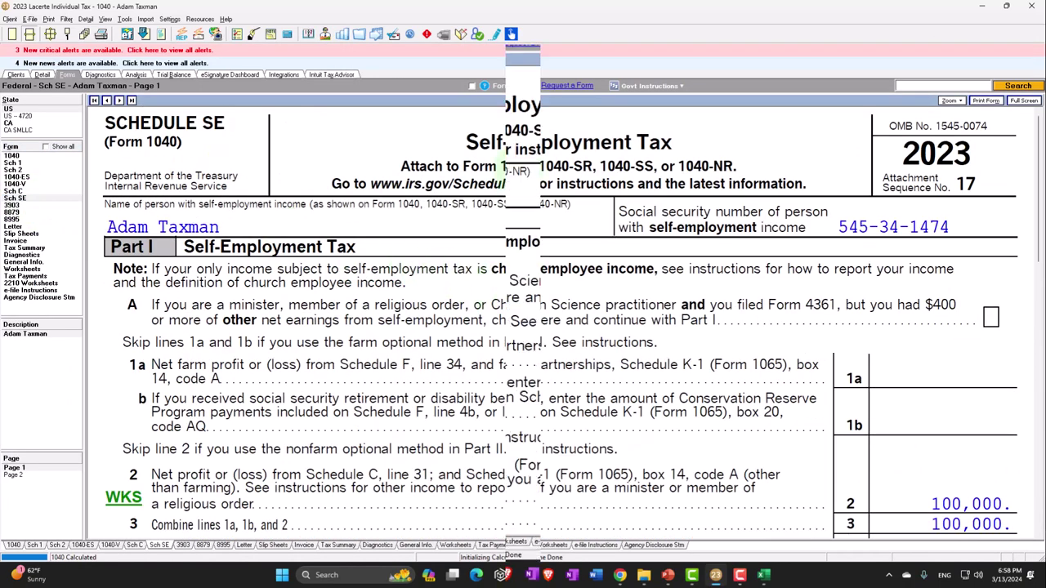
{"action": "scroll", "coordinate": [498, 188], "scroll_direction": "down", "scroll_amount": 5}
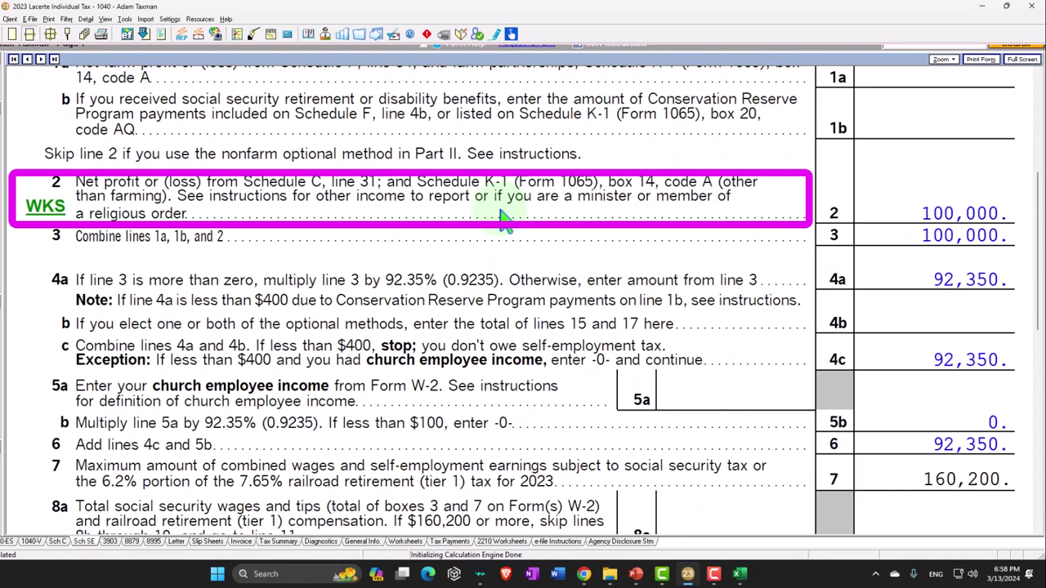
{"action": "scroll", "coordinate": [504, 216], "scroll_direction": "down", "scroll_amount": 2}
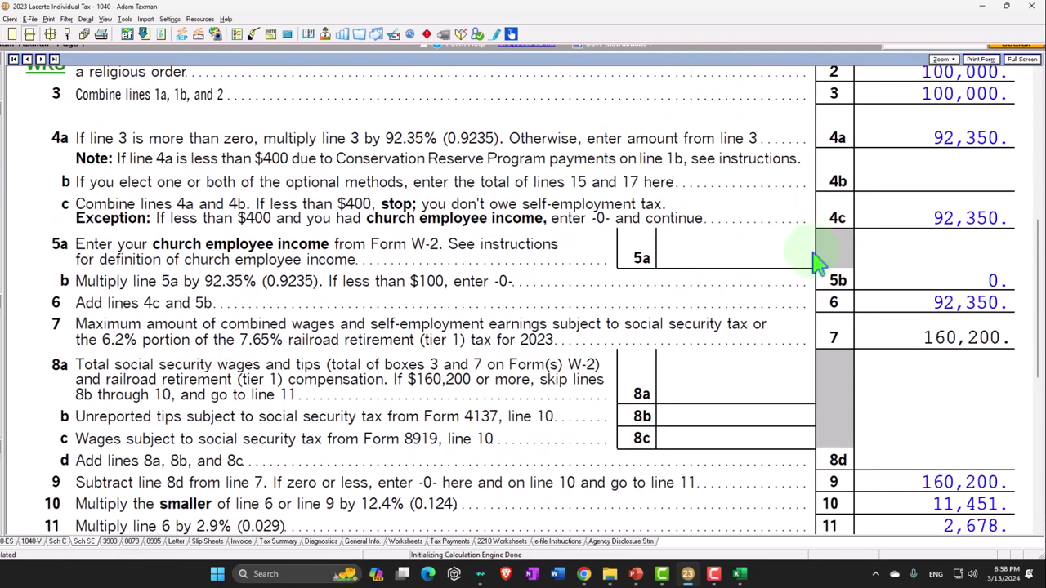
{"action": "scroll", "coordinate": [817, 262], "scroll_direction": "down", "scroll_amount": 3}
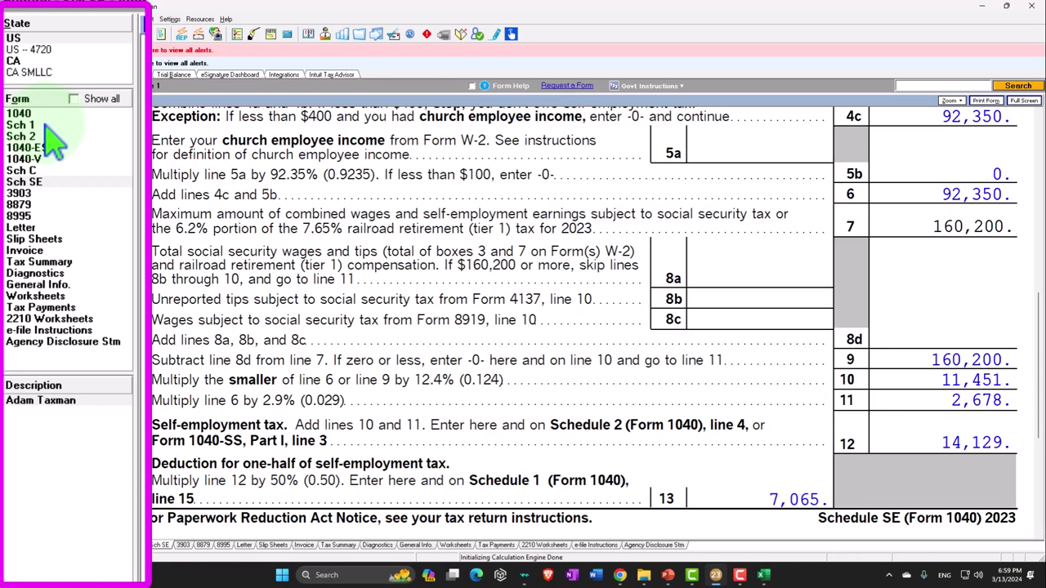
Step: On Schedule 1 page 2, jump to the input behind line 16, clear the Self-Employed SEP contribution, and return to the form
{"action": "left_click", "coordinate": [33, 163]}
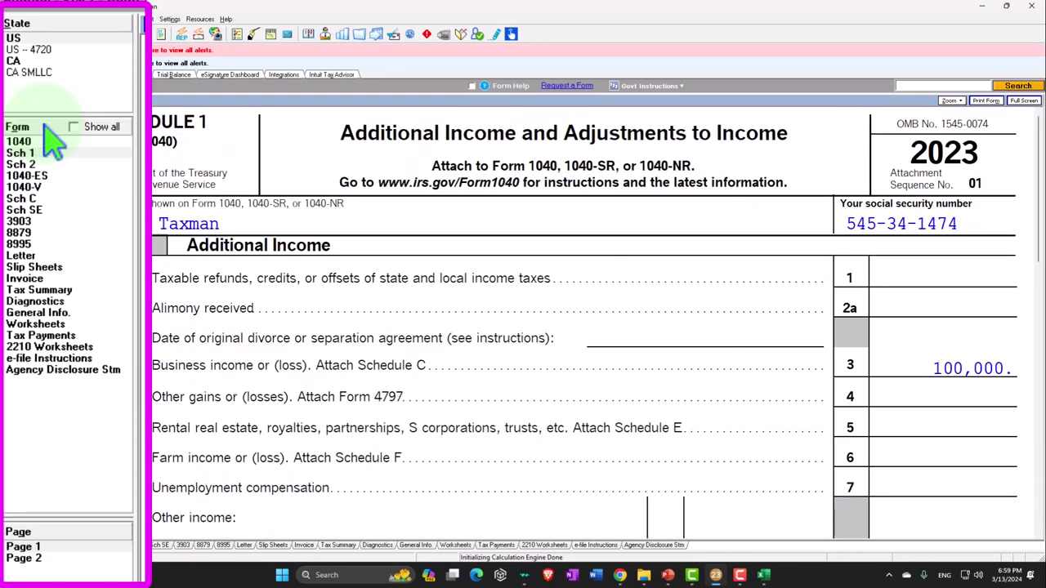
{"action": "left_click", "coordinate": [51, 558]}
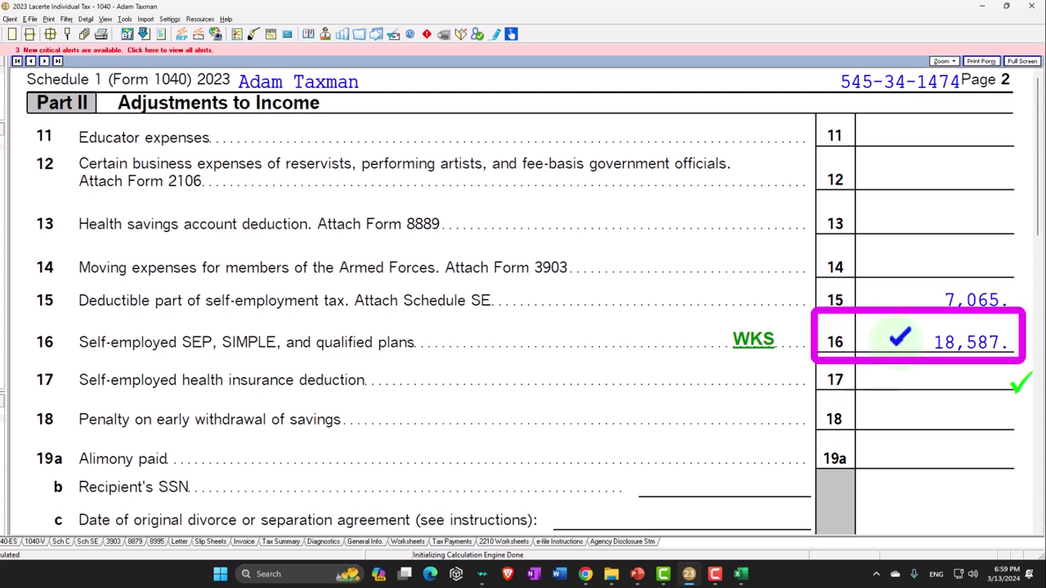
{"action": "right_click", "coordinate": [900, 339]}
{"action": "left_click", "coordinate": [923, 350]}
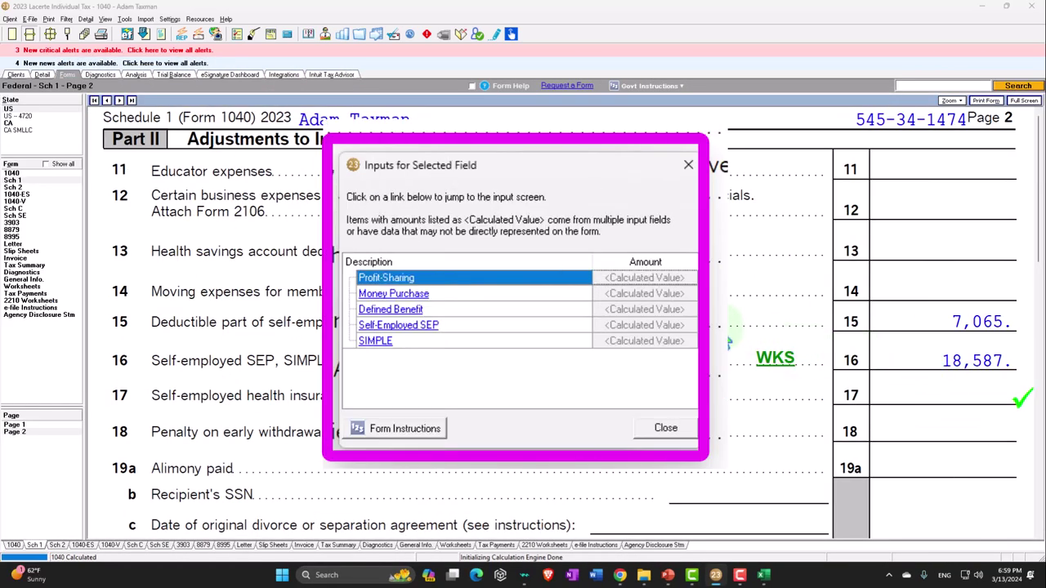
{"action": "left_click", "coordinate": [408, 324]}
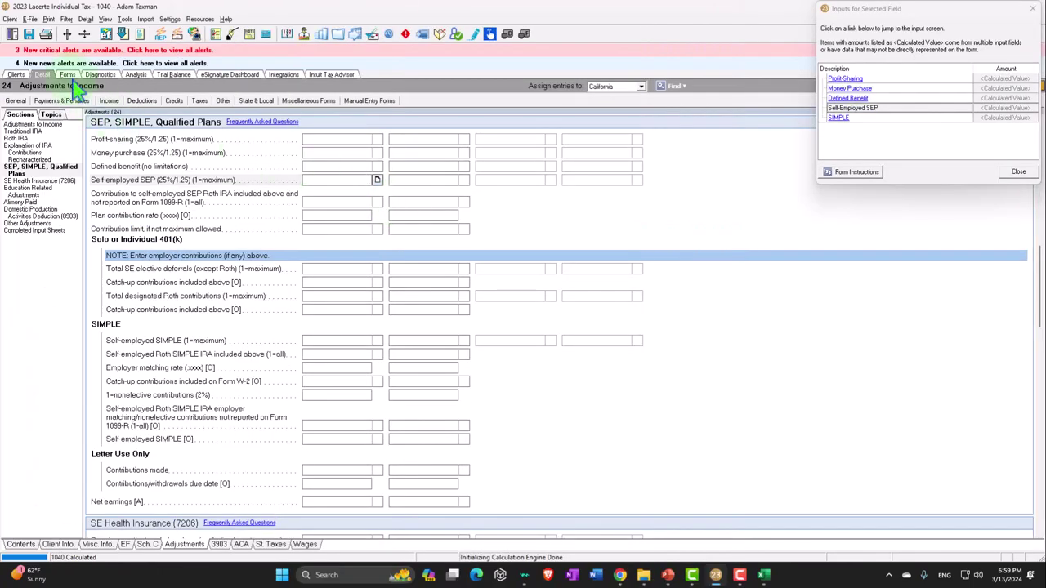
{"action": "left_click", "coordinate": [67, 75]}
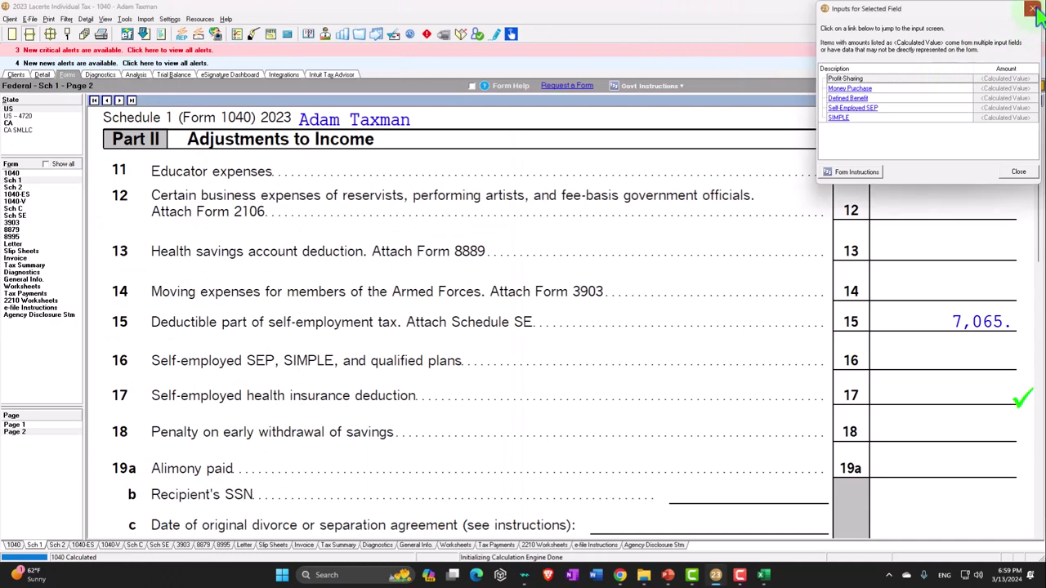
{"action": "left_click", "coordinate": [1018, 171]}
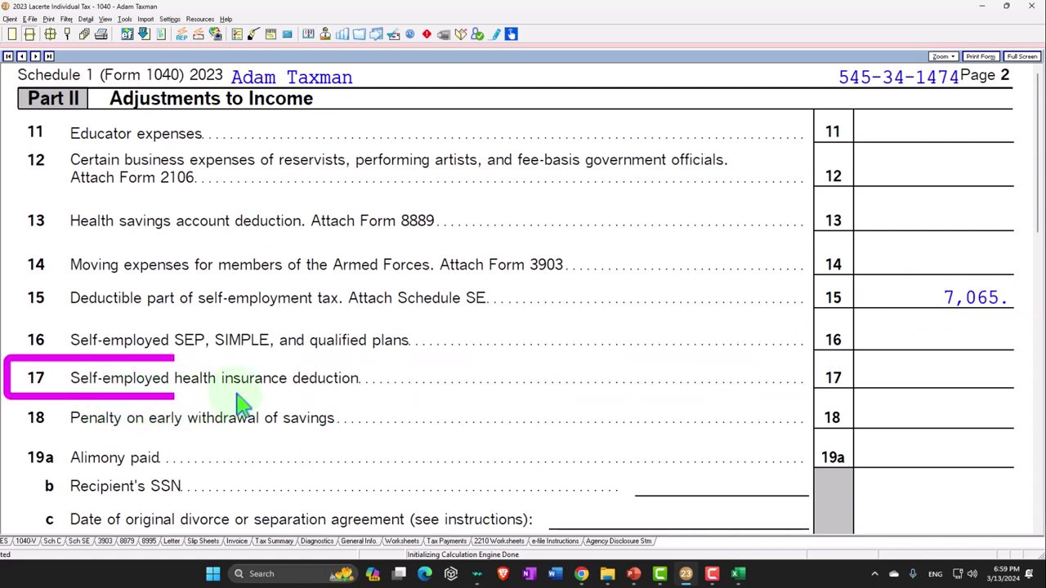
Step: Jump from Schedule 1 line 17 to Other SE Health Premiums Paid and enter 6,000 as premiums not entered elsewhere
{"action": "right_click", "coordinate": [940, 382]}
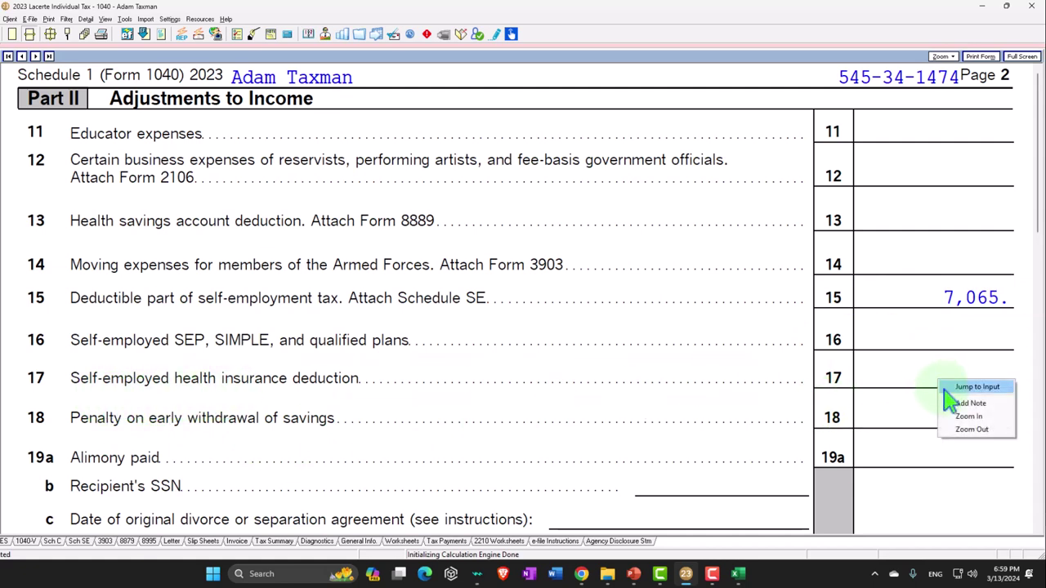
{"action": "left_click", "coordinate": [948, 388]}
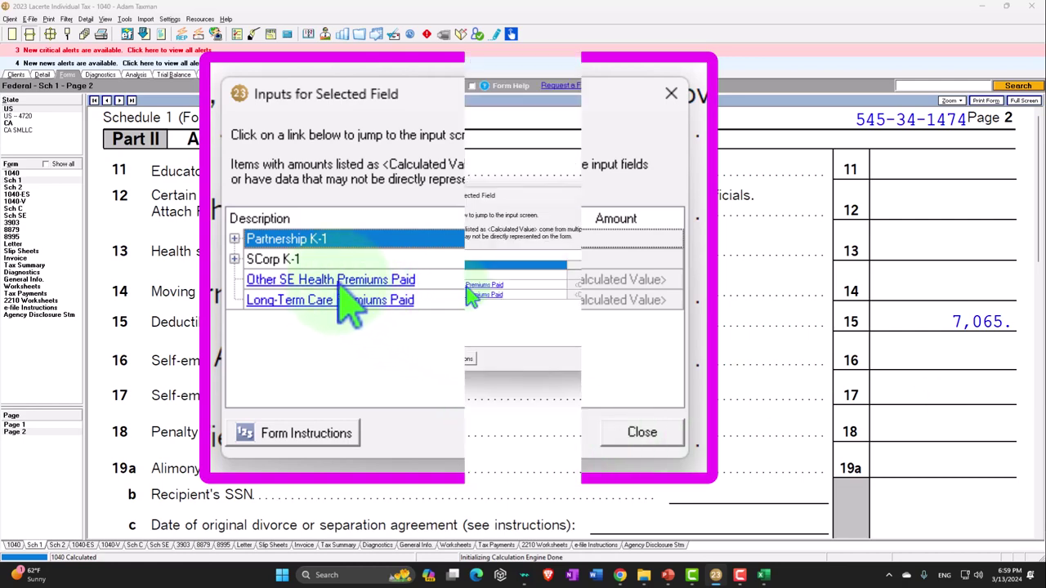
{"action": "left_click", "coordinate": [468, 285]}
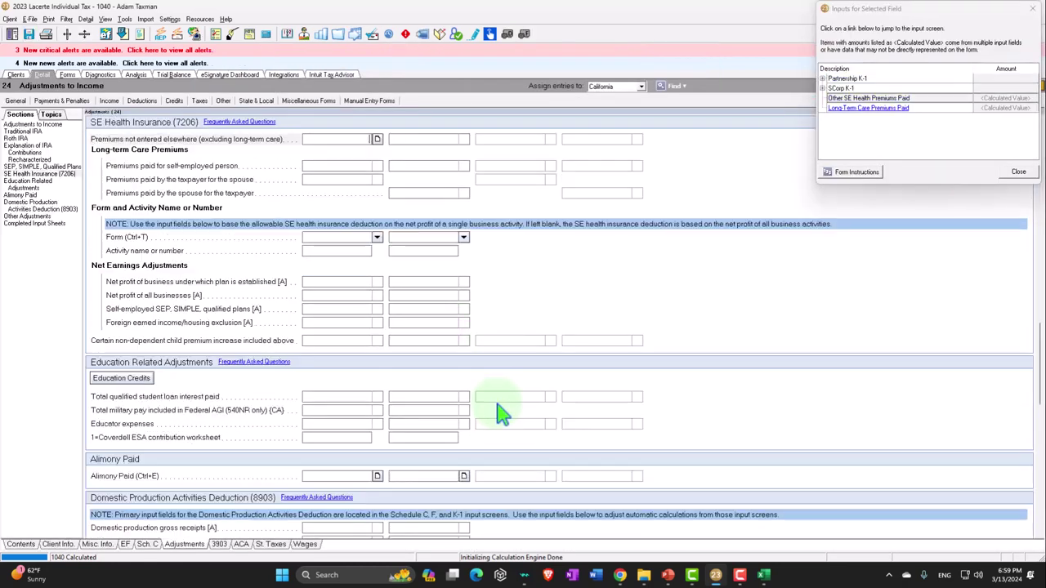
{"action": "left_click", "coordinate": [1031, 8]}
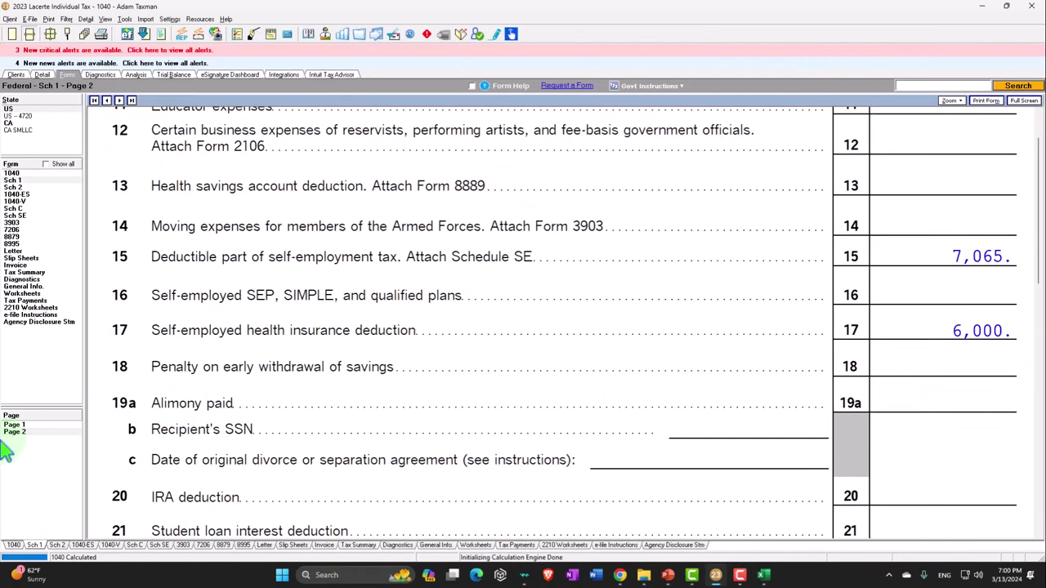
Step: Open Form 1040 and examine how the Schedule 1 income and adjustments carry through to taxable income
{"action": "left_click", "coordinate": [21, 174]}
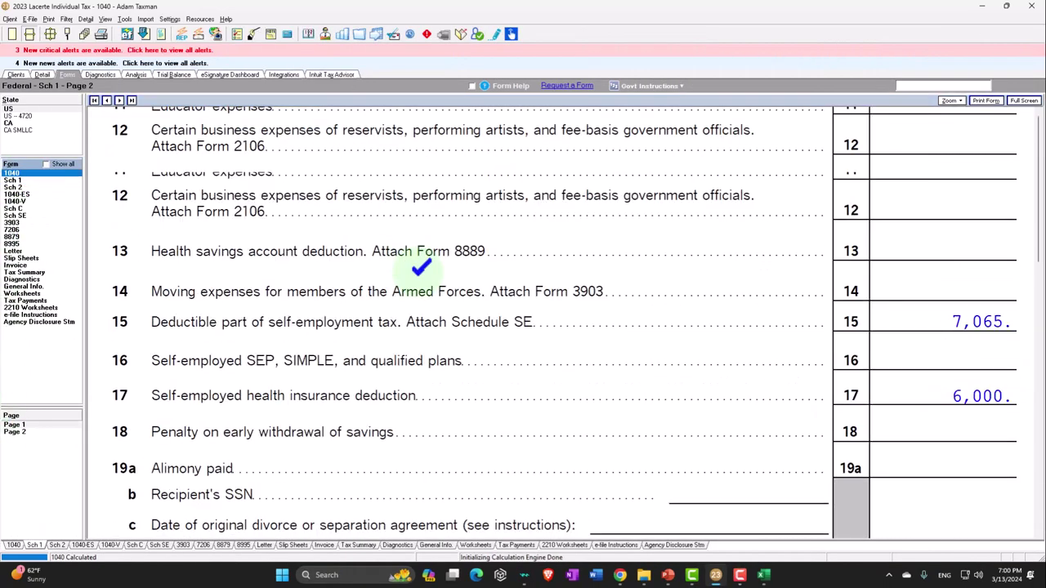
{"action": "scroll", "coordinate": [540, 335], "scroll_direction": "down", "scroll_amount": 6}
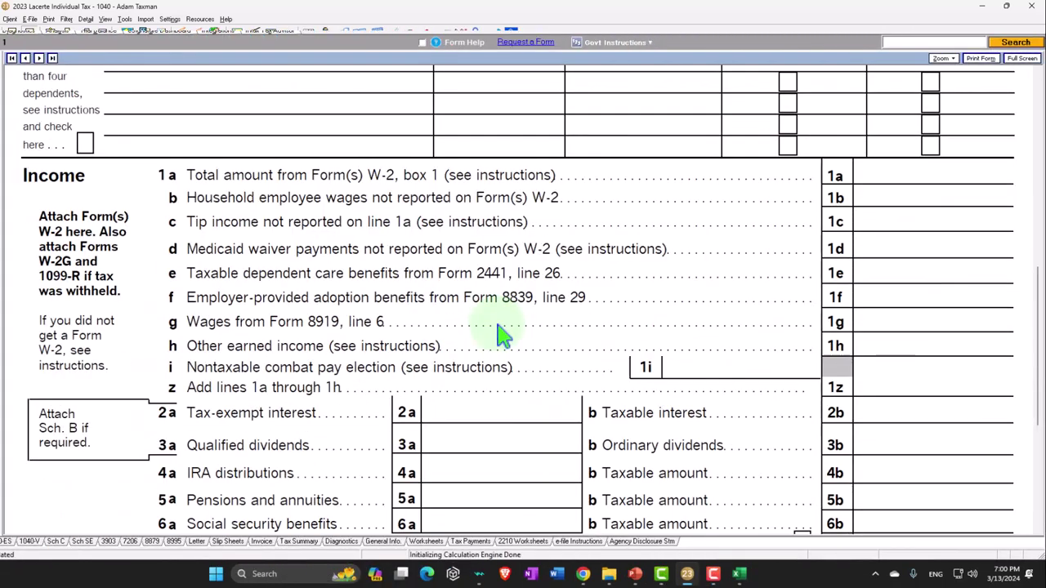
{"action": "scroll", "coordinate": [503, 335], "scroll_direction": "down", "scroll_amount": 5}
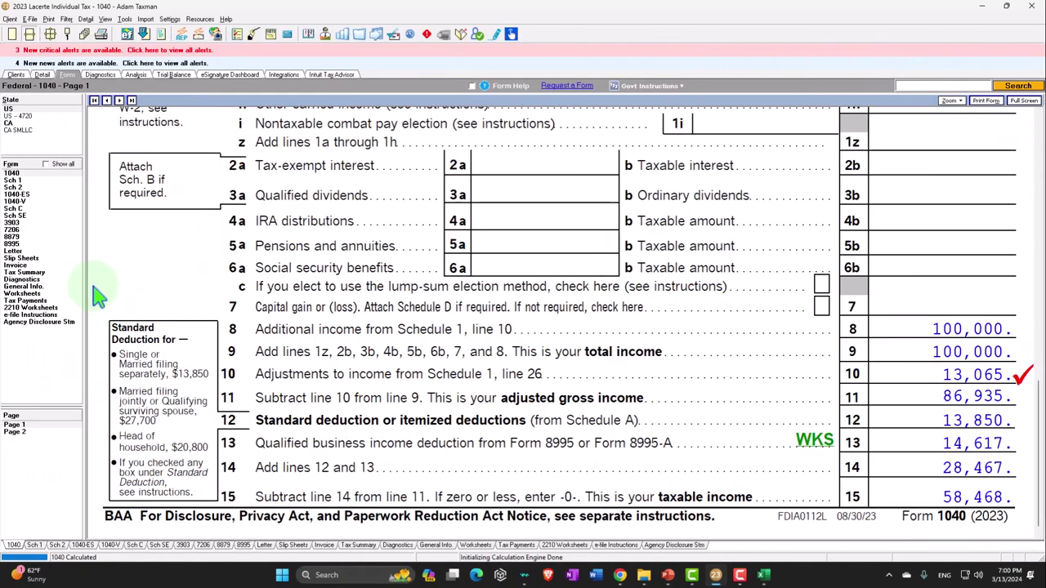
Step: Examine the net profit on Schedule C line 31 and follow it through the Schedule SE self-employment tax calculation to line 13
{"action": "left_click", "coordinate": [26, 216]}
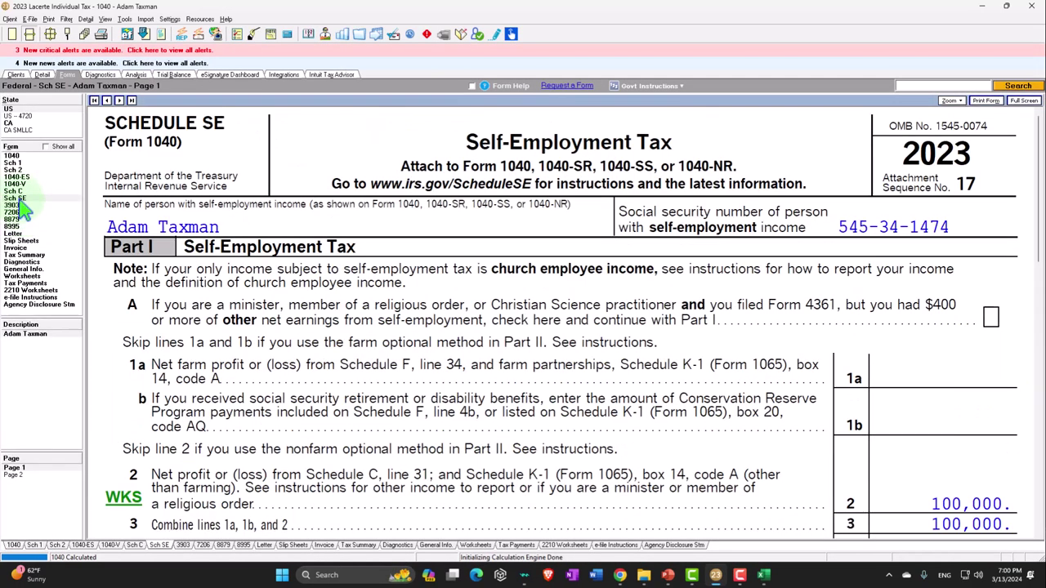
{"action": "left_click", "coordinate": [13, 190]}
{"action": "scroll", "coordinate": [629, 368], "scroll_direction": "down", "scroll_amount": 10}
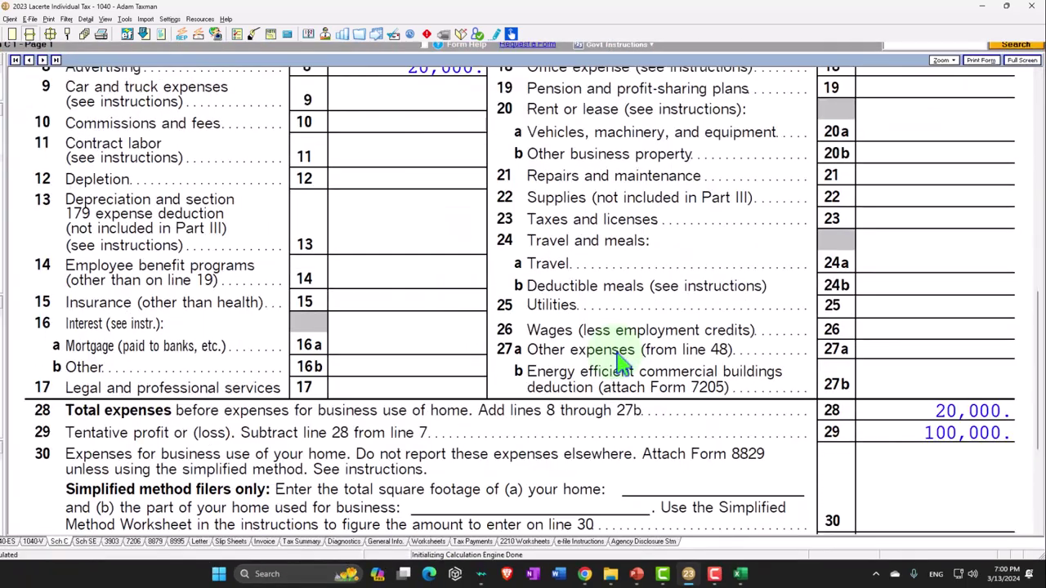
{"action": "scroll", "coordinate": [645, 368], "scroll_direction": "down", "scroll_amount": 3}
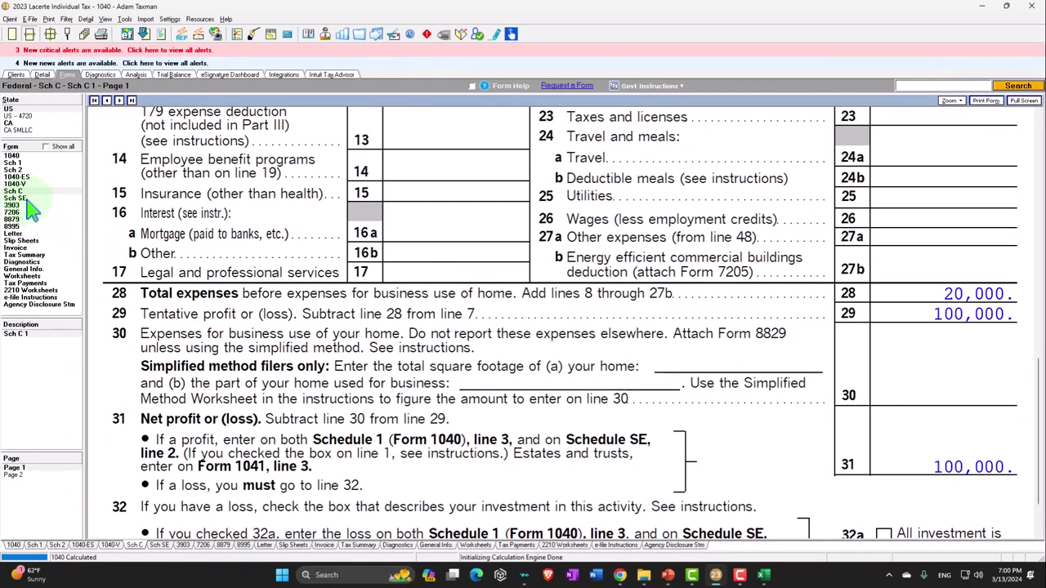
{"action": "left_click", "coordinate": [27, 199]}
{"action": "scroll", "coordinate": [654, 368], "scroll_direction": "down", "scroll_amount": 10}
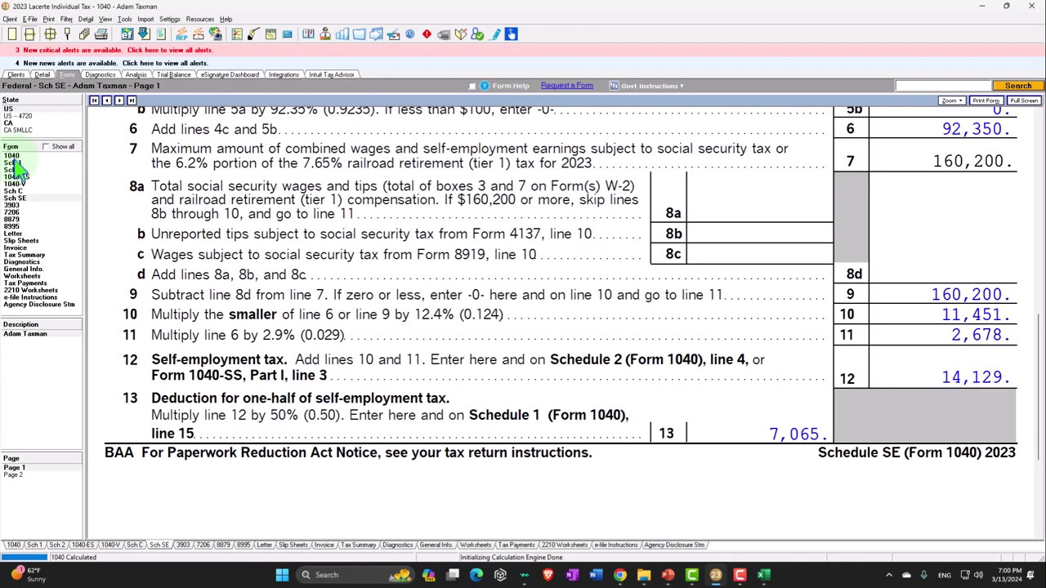
Step: Check the taxes on Form 1040 page 2, and trace the adjustments on Schedule 1 page 2 down to line 26
{"action": "left_click", "coordinate": [13, 157]}
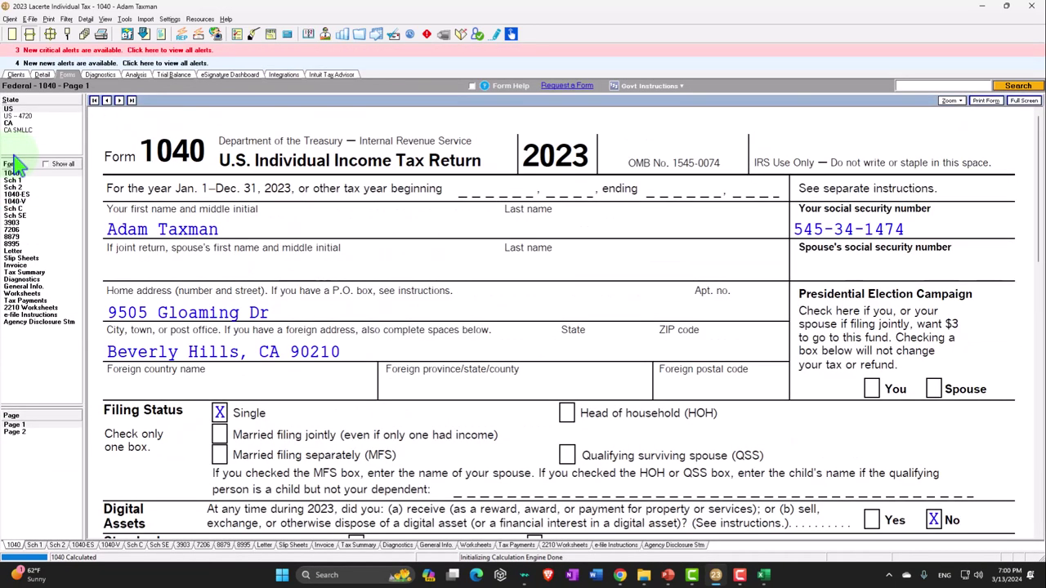
{"action": "left_click", "coordinate": [14, 432]}
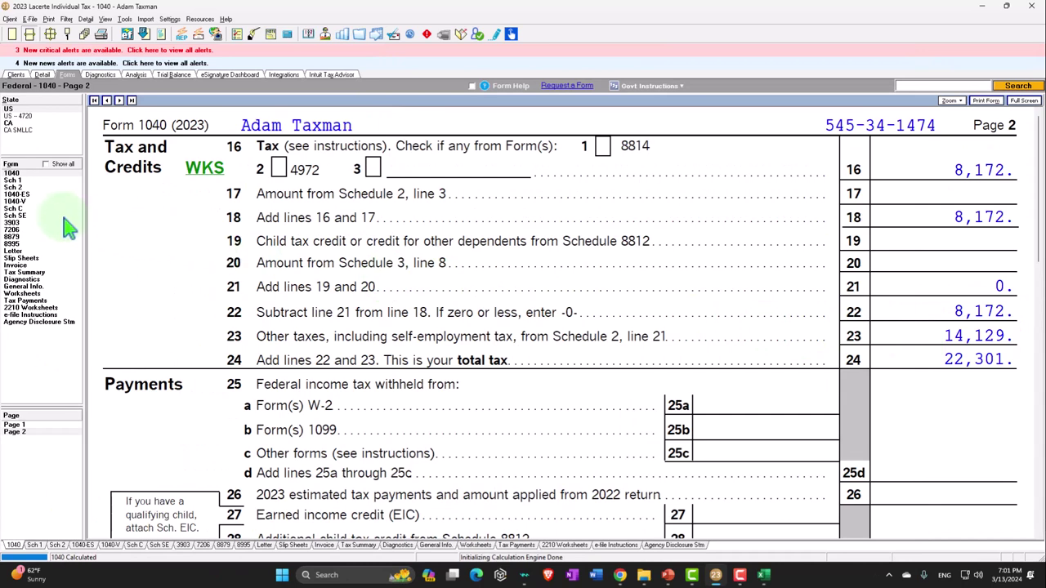
{"action": "left_click", "coordinate": [13, 179]}
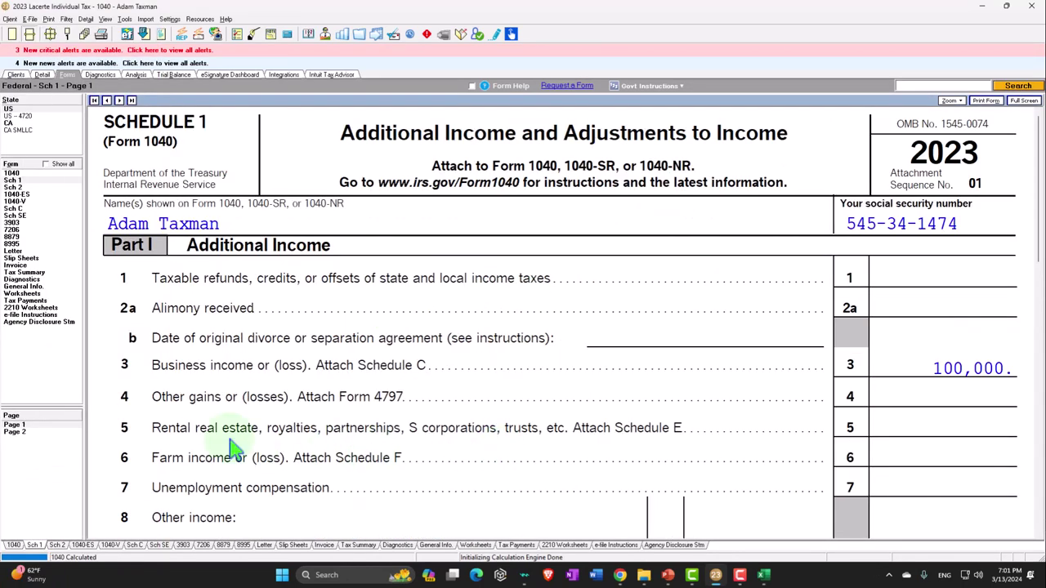
{"action": "left_click", "coordinate": [16, 431]}
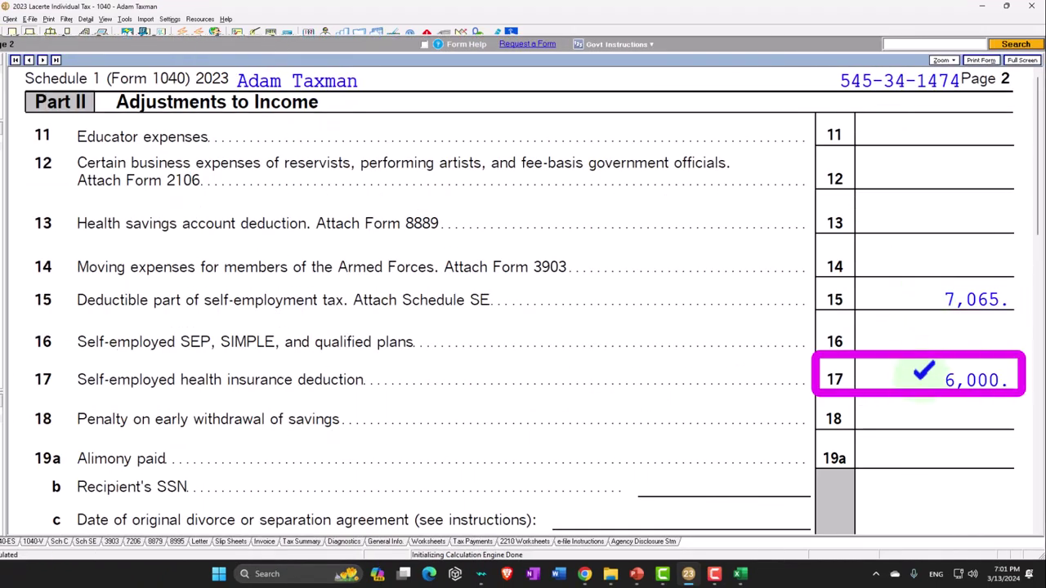
{"action": "scroll", "coordinate": [923, 380], "scroll_direction": "down", "scroll_amount": 6}
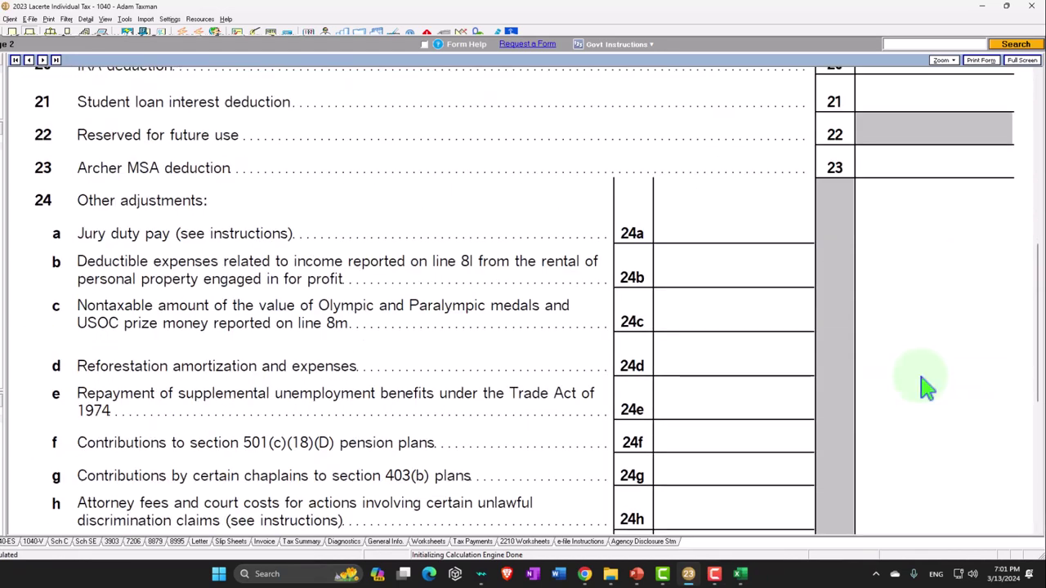
{"action": "scroll", "coordinate": [923, 384], "scroll_direction": "down", "scroll_amount": 3}
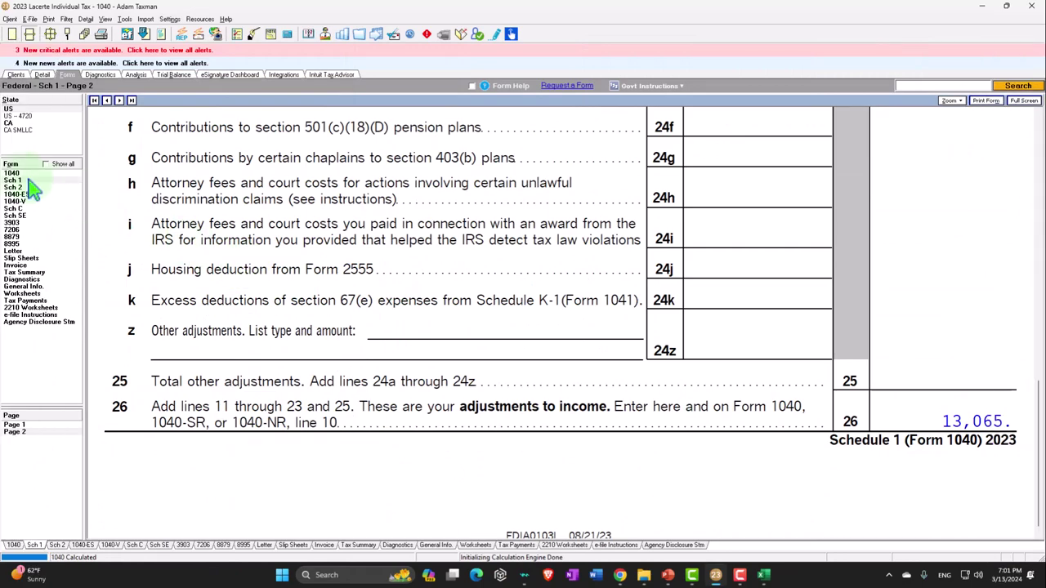
Step: Examine Form 1040 from adjusted gross income to taxable income, and the self-employment and total tax lines on page 2
{"action": "left_click", "coordinate": [12, 173]}
{"action": "scroll", "coordinate": [523, 368], "scroll_direction": "down", "scroll_amount": 15}
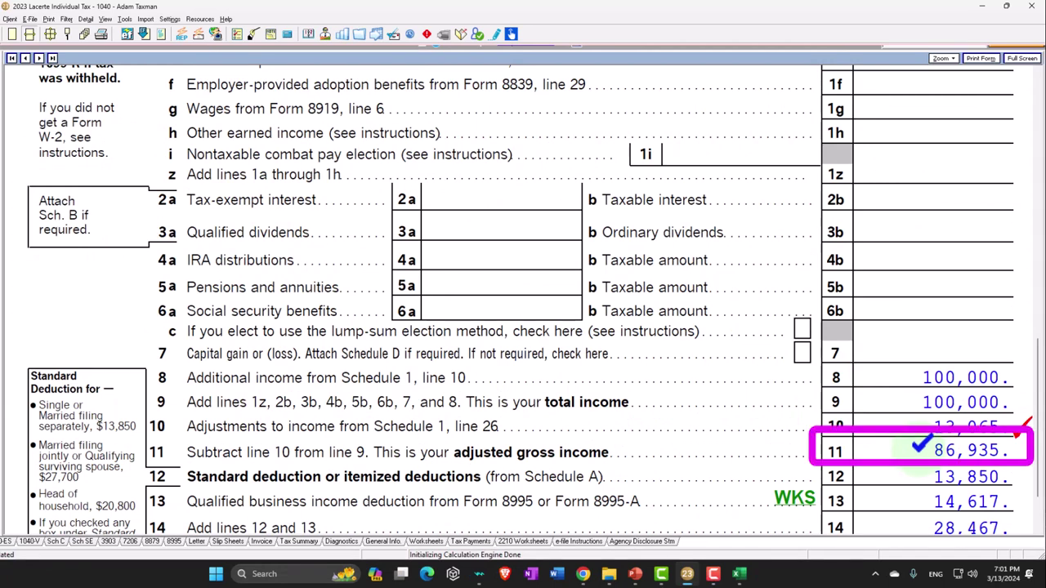
{"action": "scroll", "coordinate": [523, 327], "scroll_direction": "down", "scroll_amount": 2}
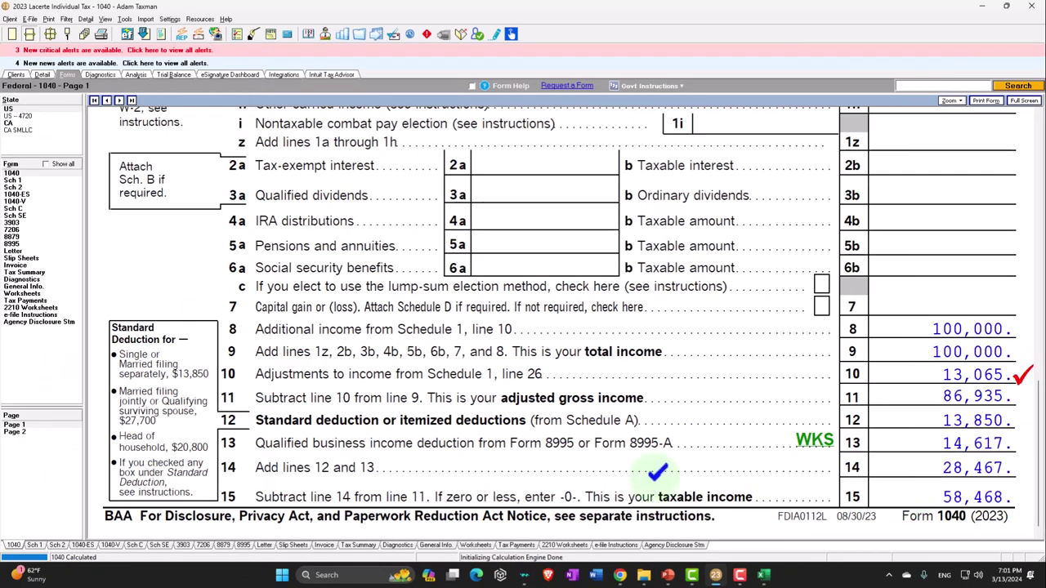
{"action": "left_click_drag", "start_coordinate": [16, 425], "coordinate": [16, 432]}
{"action": "scroll", "coordinate": [462, 424], "scroll_direction": "down", "scroll_amount": 5}
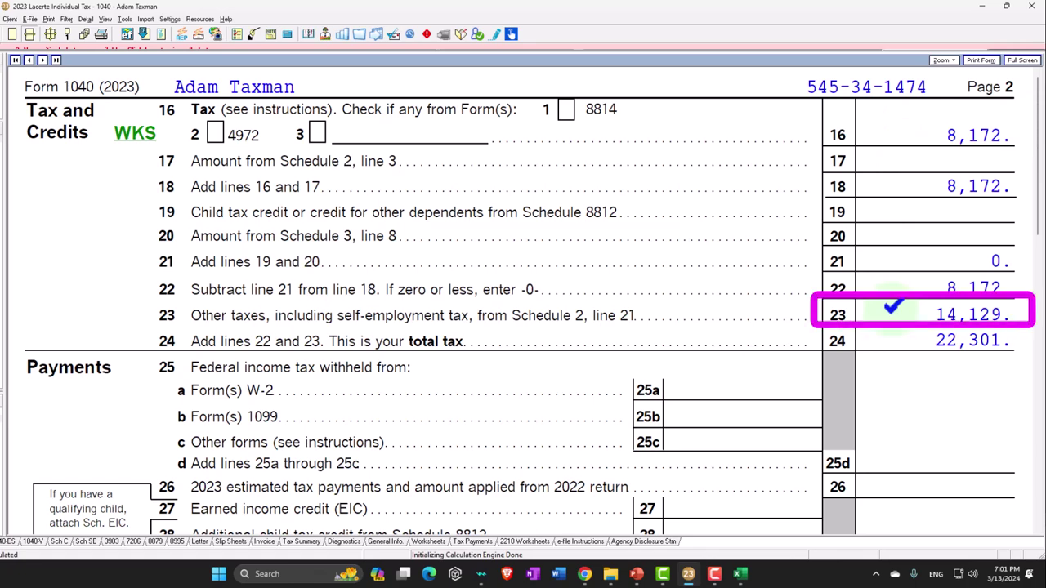
{"action": "left_click", "coordinate": [37, 430]}
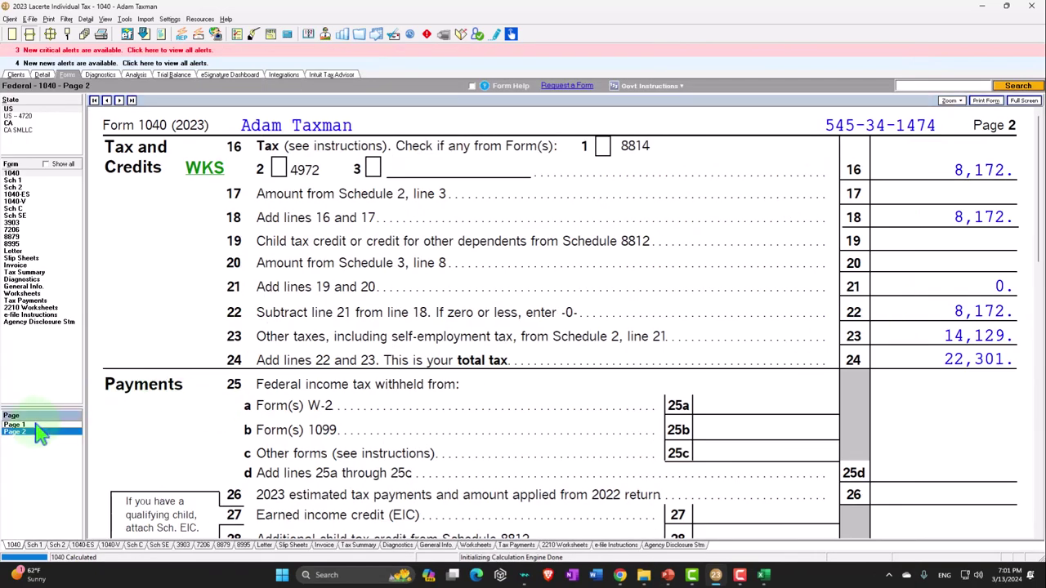
Step: Review Form 1040 page 1 from the income lines through the adjustments and deductions to taxable income on line 15
{"action": "left_click", "coordinate": [36, 425]}
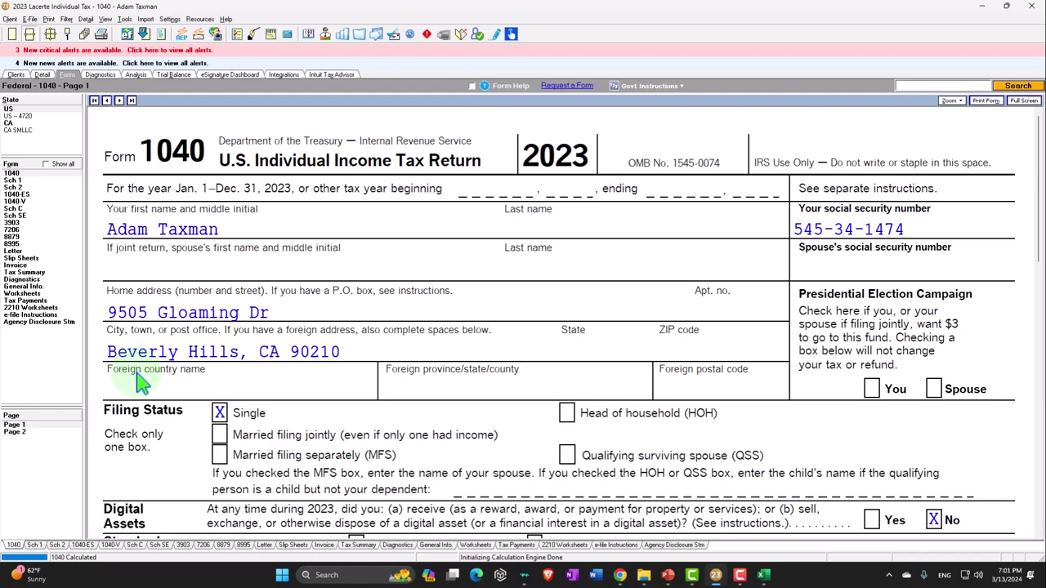
{"action": "scroll", "coordinate": [280, 433], "scroll_direction": "down", "scroll_amount": 5}
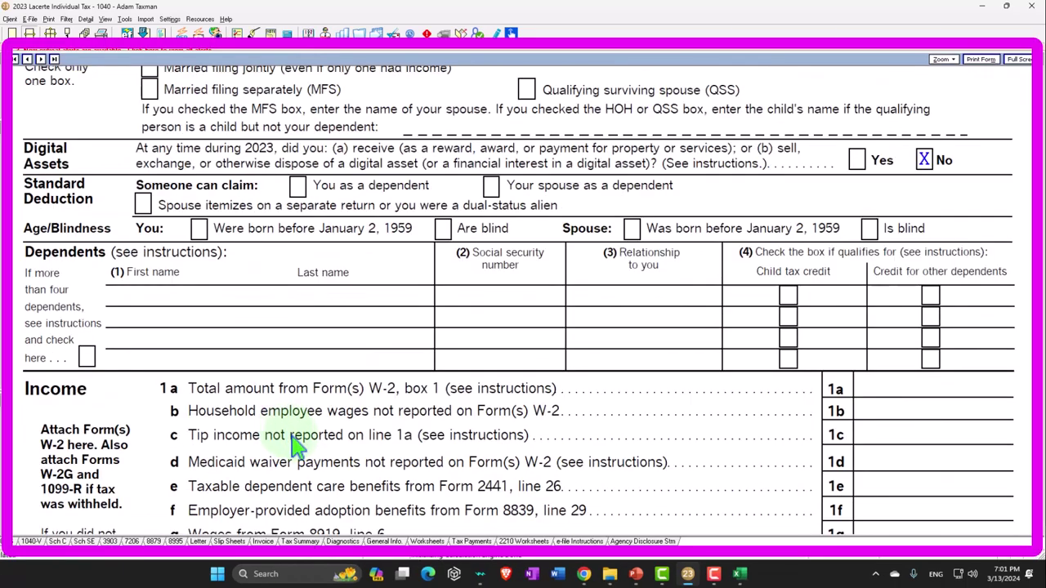
{"action": "scroll", "coordinate": [298, 445], "scroll_direction": "down", "scroll_amount": 3}
{"action": "scroll", "coordinate": [343, 464], "scroll_direction": "down", "scroll_amount": 3}
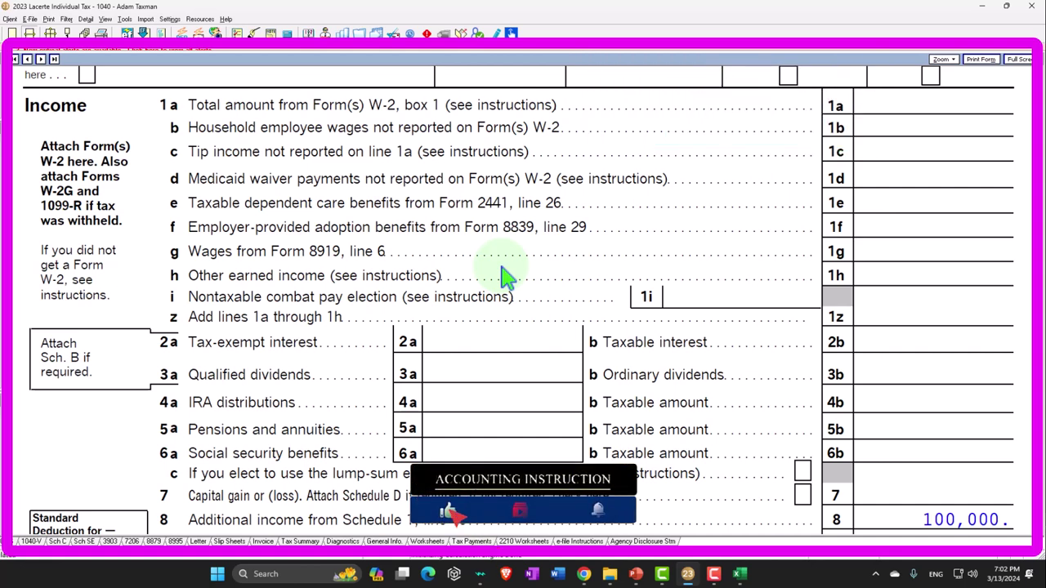
{"action": "scroll", "coordinate": [502, 278], "scroll_direction": "down", "scroll_amount": 6}
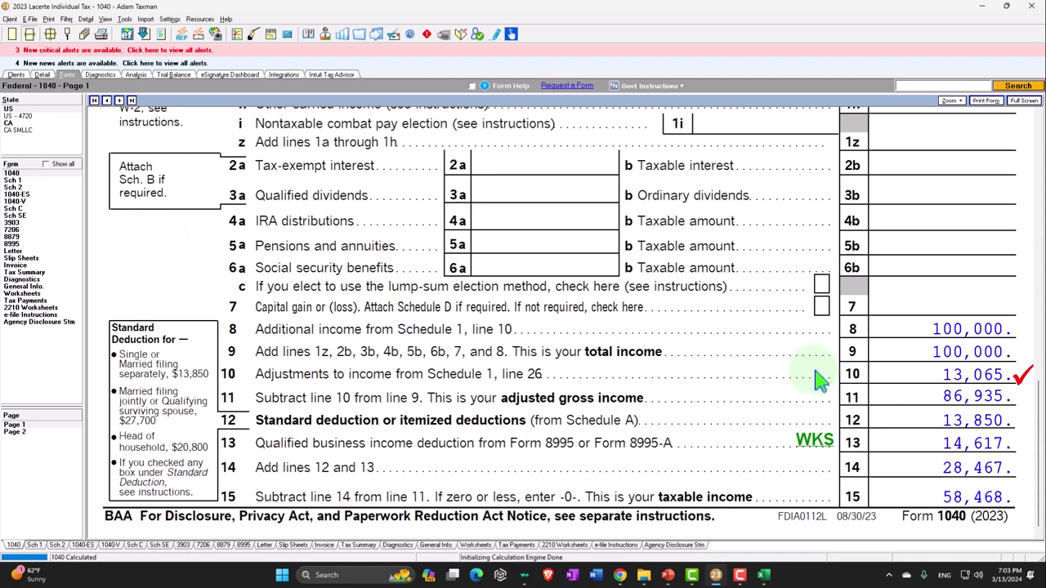
Step: Switch to the Excel tax worksheet and enter 120,000 as income in cell B2 of the Sch C sheet
{"action": "left_click", "coordinate": [763, 575]}
{"action": "key", "text": "super+plus"}
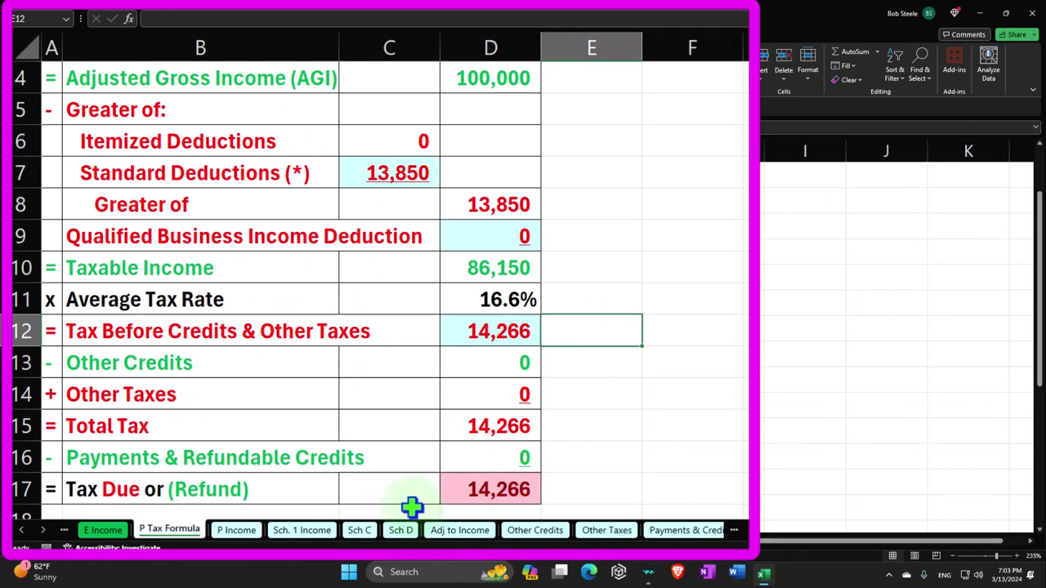
{"action": "left_click", "coordinate": [361, 530]}
{"action": "scroll", "coordinate": [231, 299], "scroll_direction": "up", "scroll_amount": 1}
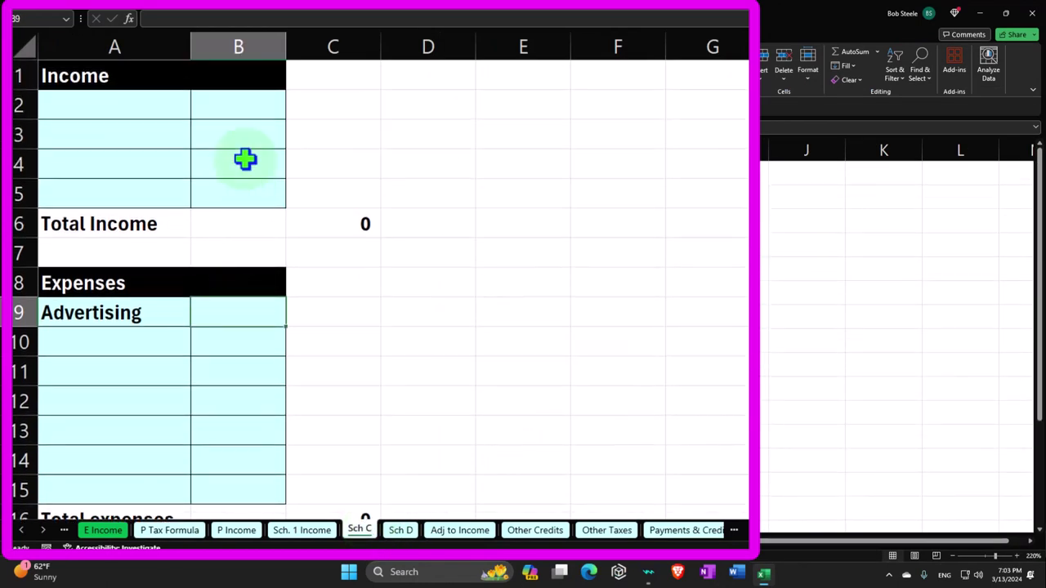
{"action": "left_click", "coordinate": [233, 115]}
{"action": "type", "text": "120,00"}
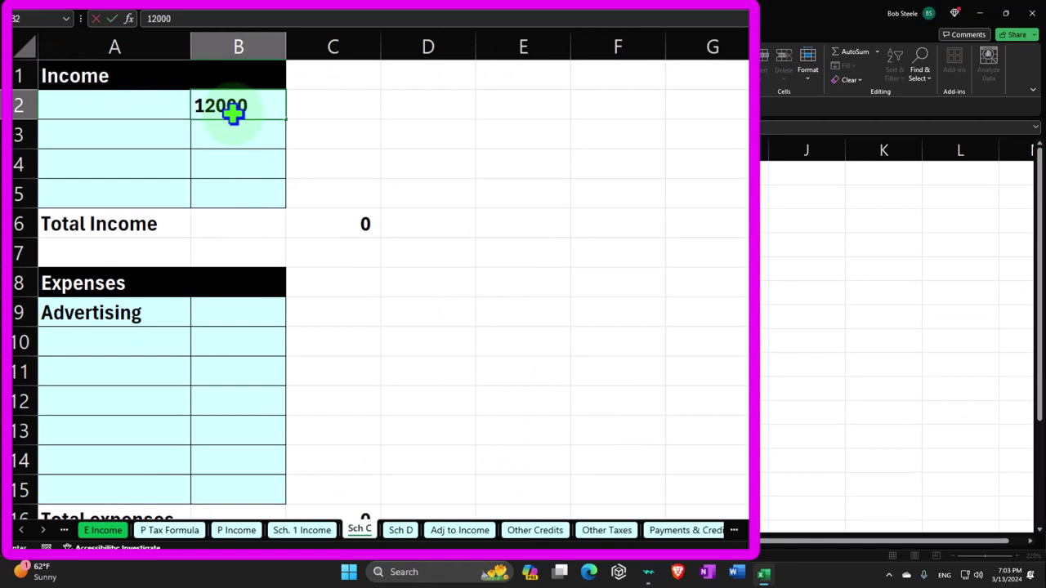
{"action": "type", "text": "0"}
{"action": "key", "text": "Return"}
Step: Enter 20,000 as the Advertising expense in cell B9 and check the Schedule C net income
{"action": "key", "text": "Down"}
{"action": "key", "text": "Down"}
{"action": "key", "text": "Down"}
{"action": "key", "text": "Down"}
{"action": "key", "text": "Down"}
{"action": "key", "text": "Down"}
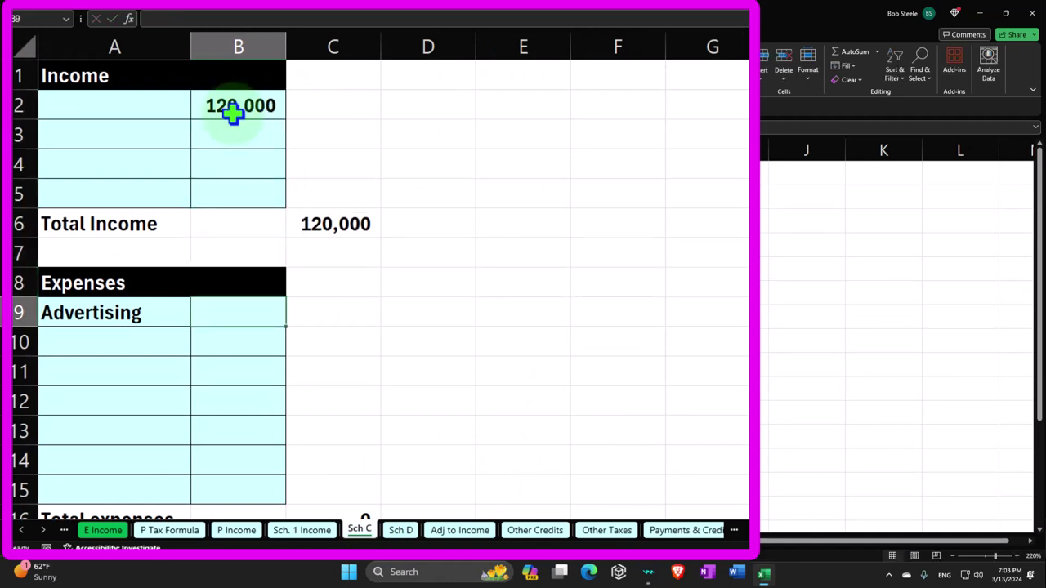
{"action": "type", "text": "20,000"}
{"action": "key", "text": "Return"}
{"action": "scroll", "coordinate": [245, 130], "scroll_direction": "down", "scroll_amount": 2}
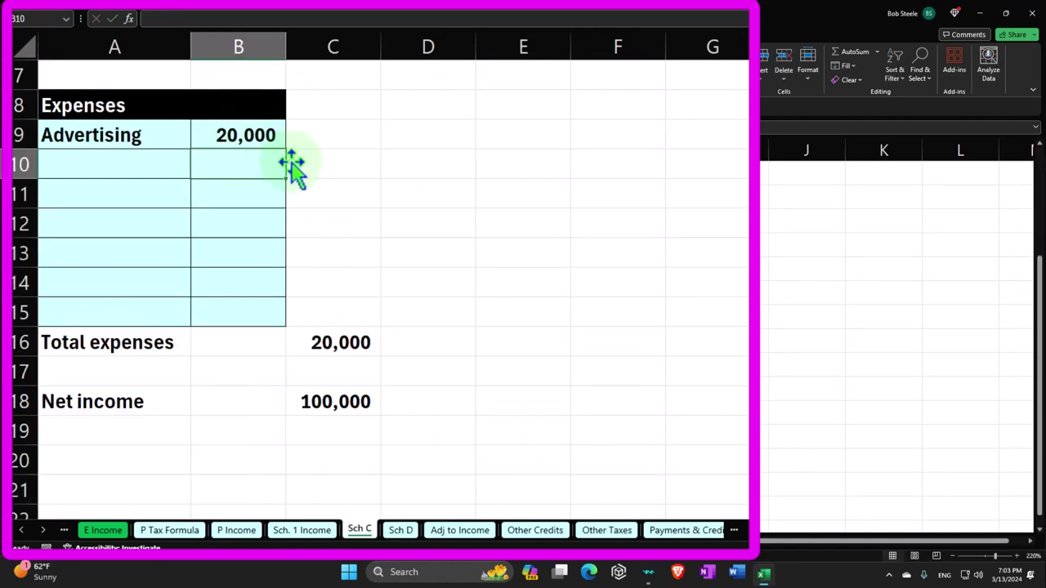
Step: Check the income on the P Tax Formula sheet, clear the W-2 amount in P Income cell B2, and return to the formula
{"action": "left_click", "coordinate": [169, 529]}
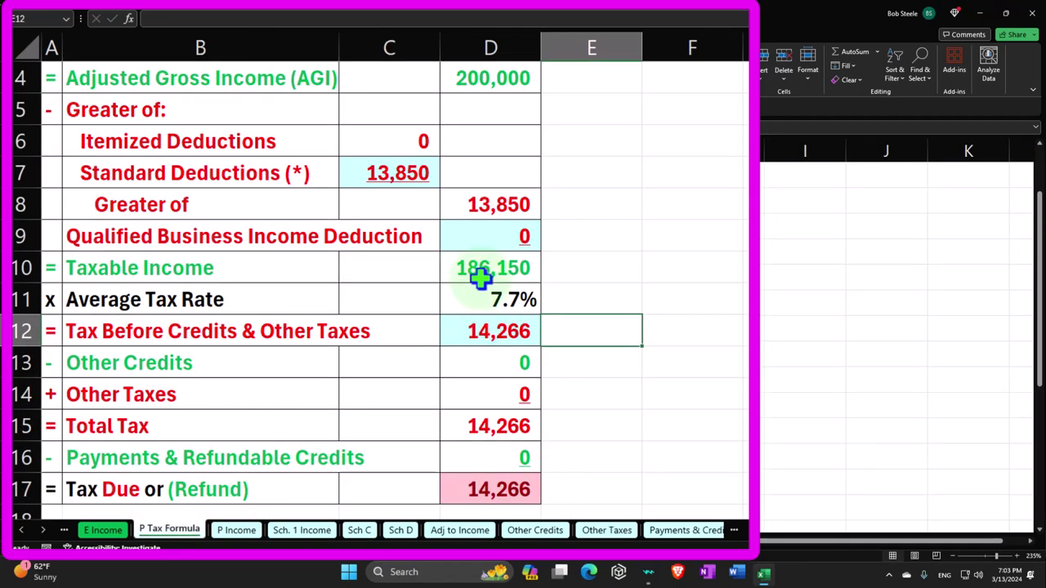
{"action": "scroll", "coordinate": [482, 254], "scroll_direction": "up", "scroll_amount": 2}
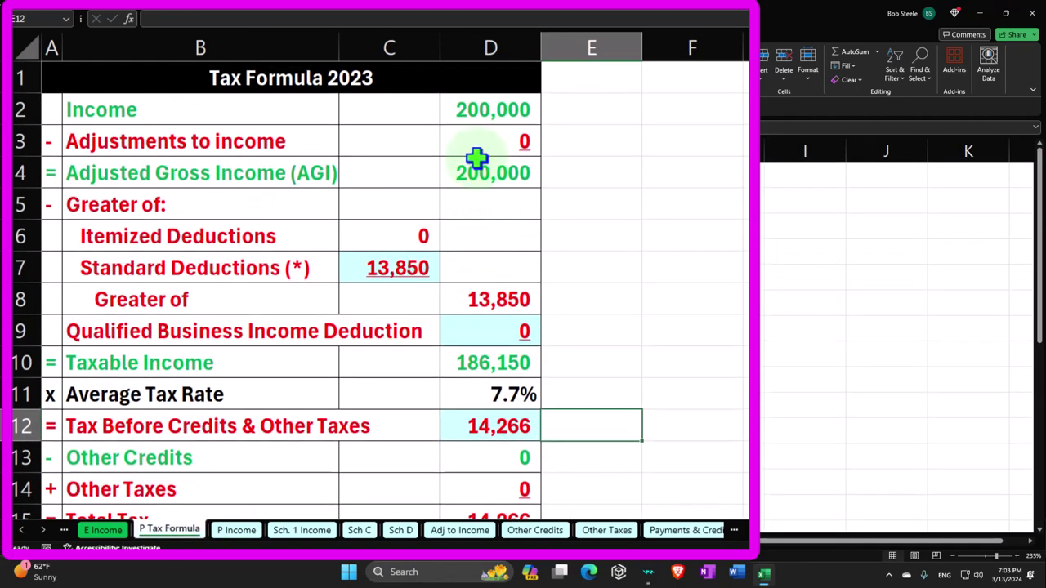
{"action": "left_click", "coordinate": [236, 530]}
{"action": "key", "text": "Delete"}
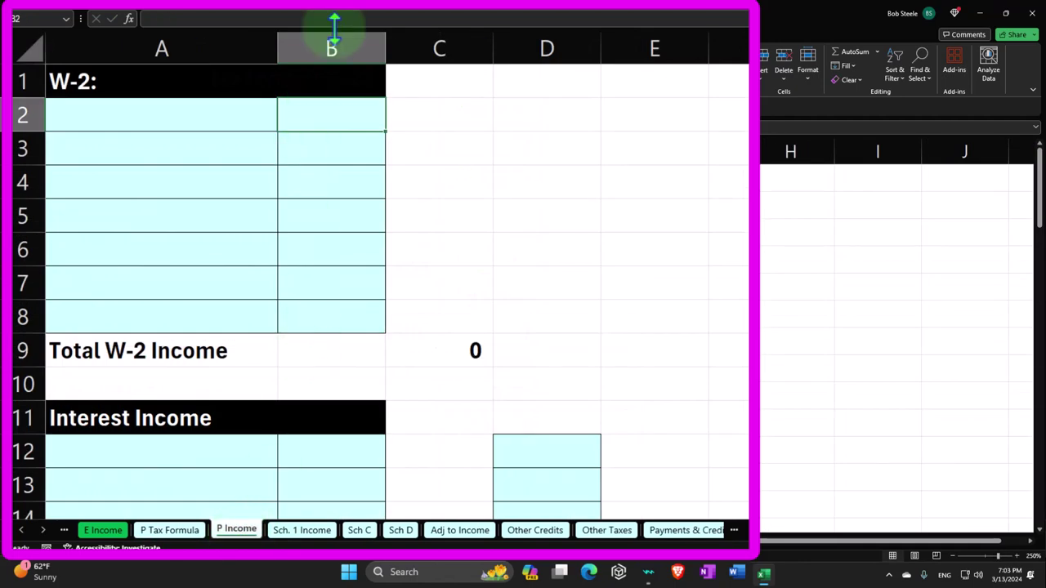
{"action": "left_click", "coordinate": [169, 529]}
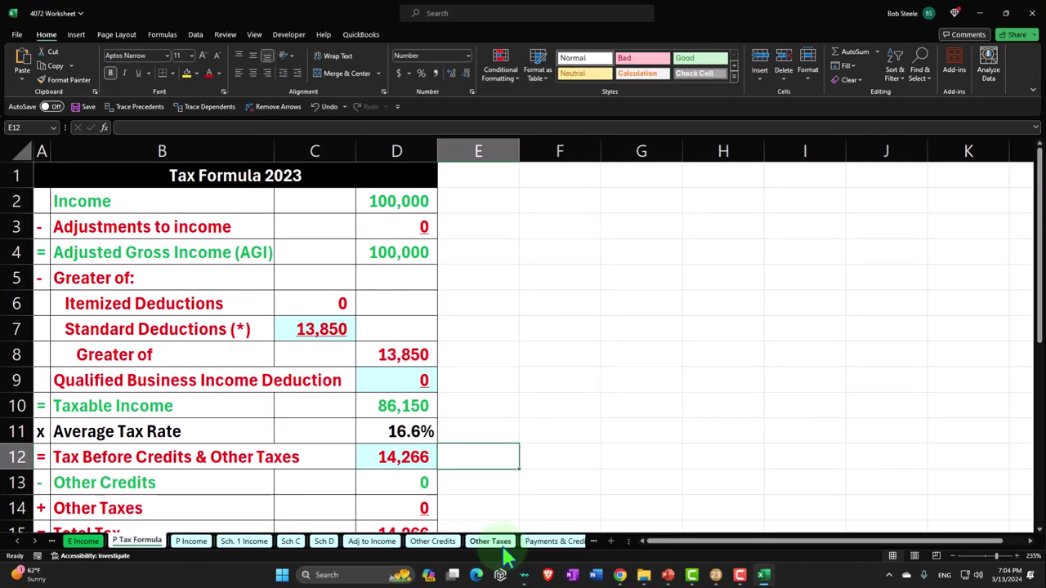
Step: Look up the self-employment tax on Schedule SE in Lacerte and enter 14,129 in cell C2 of Excel's Other Taxes sheet
{"action": "left_click", "coordinate": [606, 529]}
{"action": "left_click", "coordinate": [411, 232]}
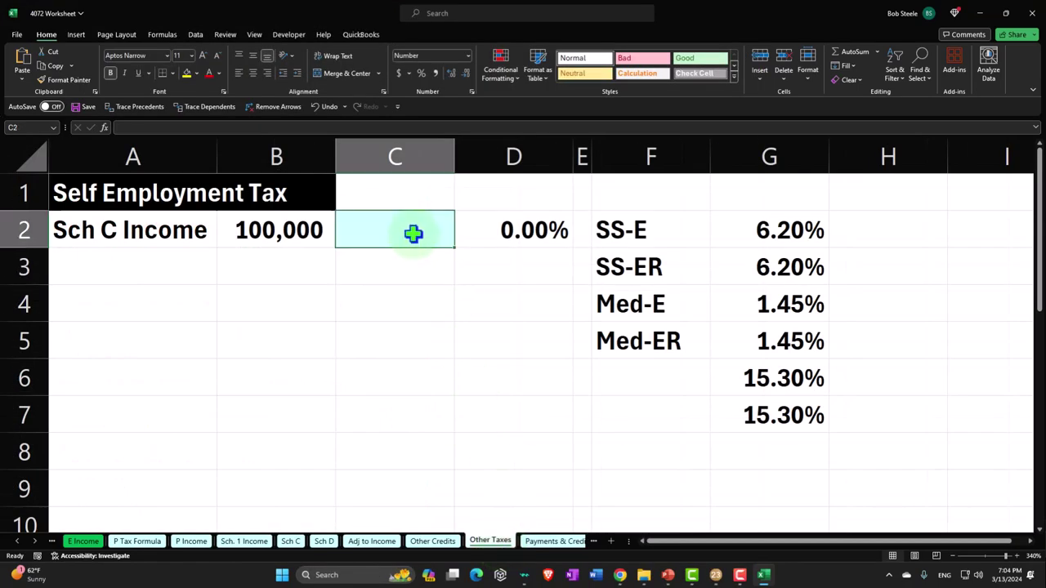
{"action": "left_click", "coordinate": [716, 575]}
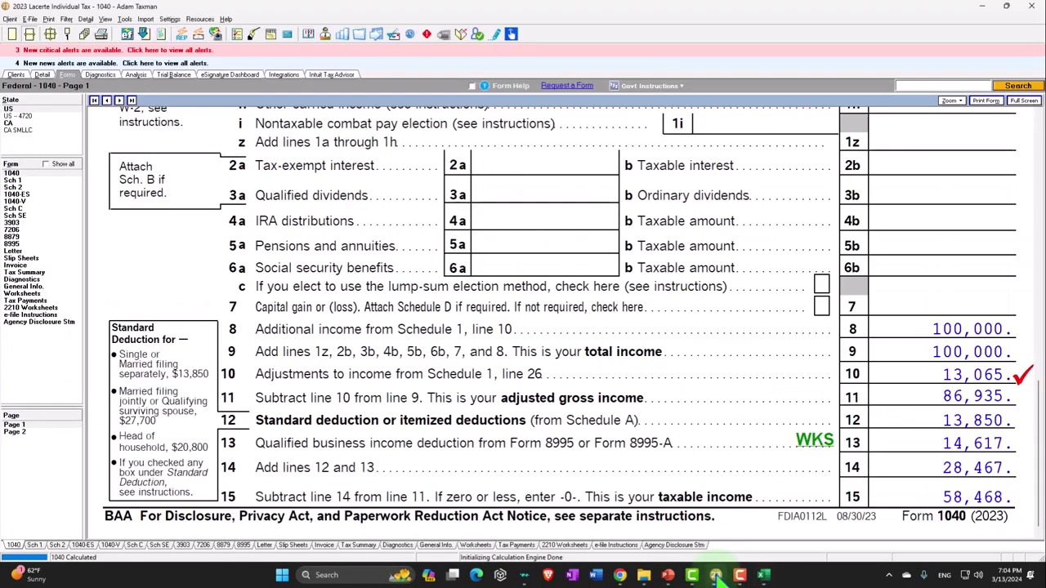
{"action": "left_click", "coordinate": [24, 217]}
{"action": "scroll", "coordinate": [552, 360], "scroll_direction": "down", "scroll_amount": 5}
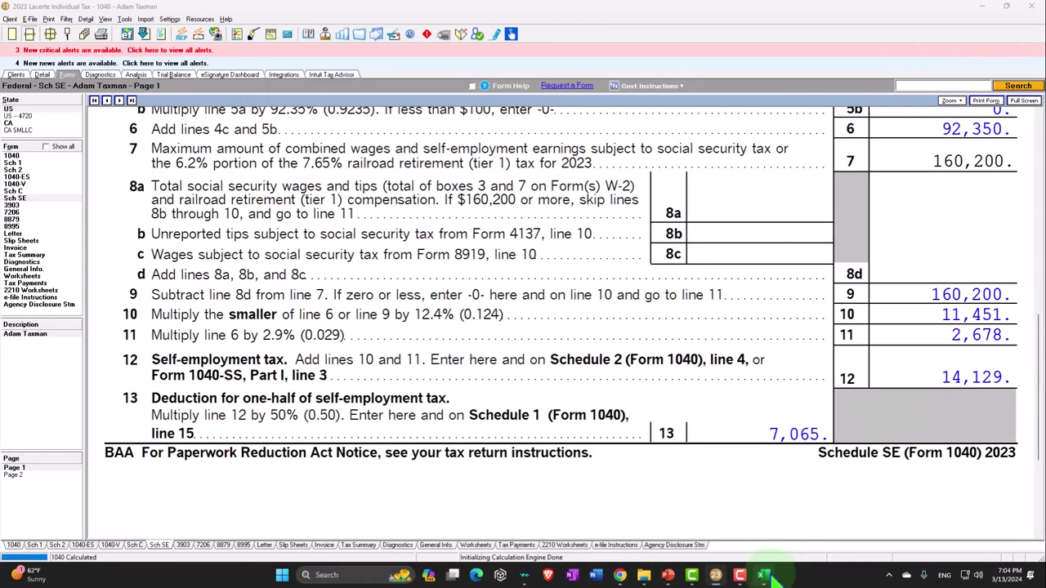
{"action": "left_click", "coordinate": [737, 573]}
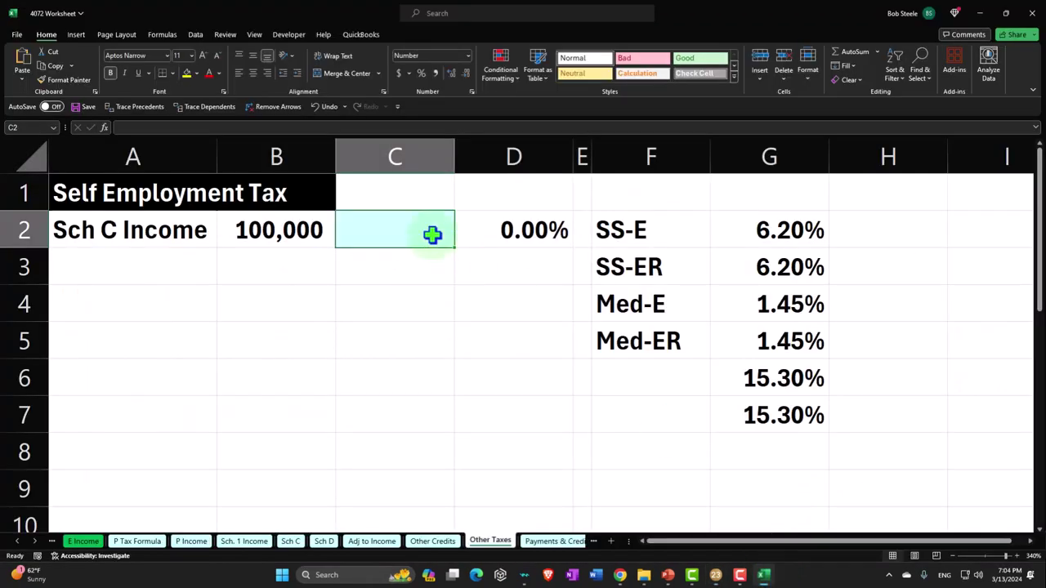
{"action": "type", "text": "14,12"}
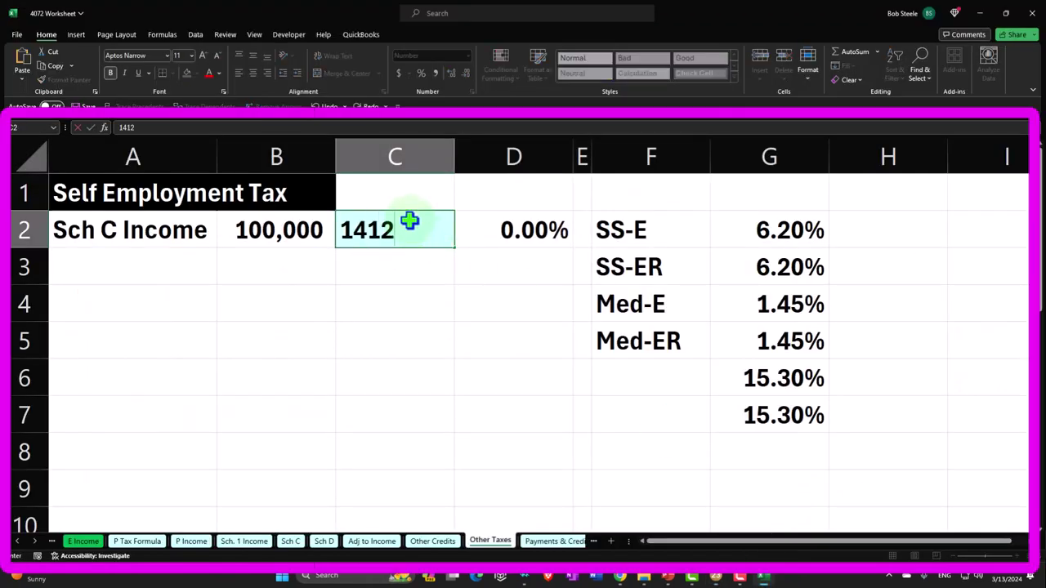
{"action": "type", "text": "9"}
{"action": "key", "text": "Return"}
{"action": "key", "text": "Up"}
{"action": "key", "text": "Right"}
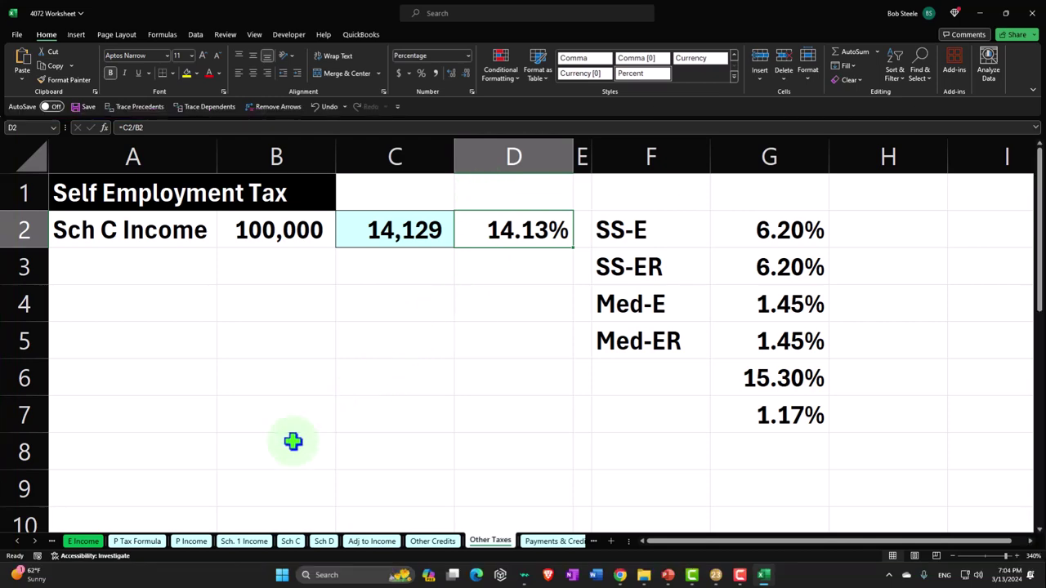
Step: Review the tax rows and the adjustments to income on the P Tax Formula sheet
{"action": "left_click", "coordinate": [137, 539]}
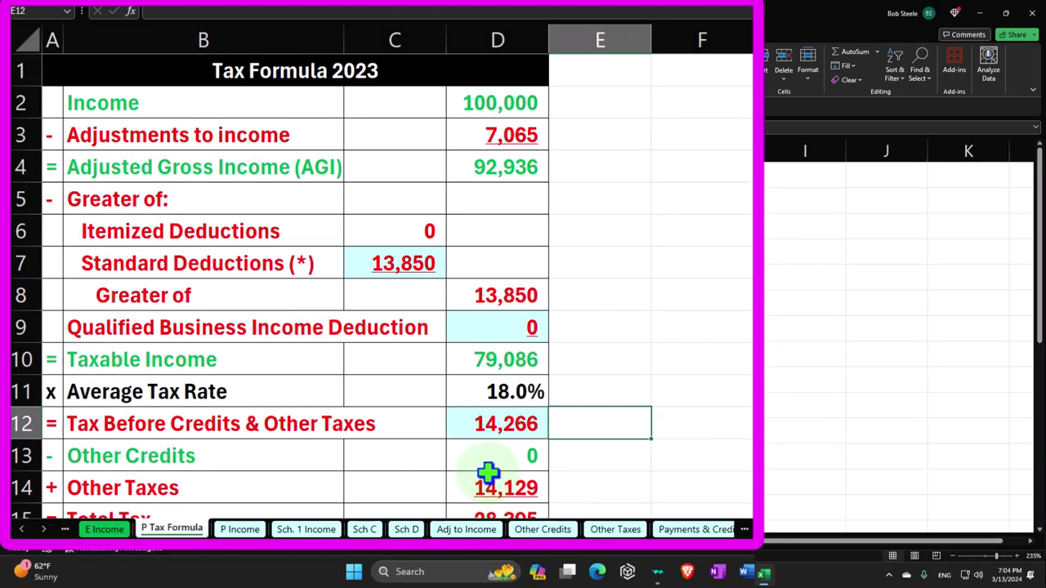
{"action": "left_click", "coordinate": [506, 330]}
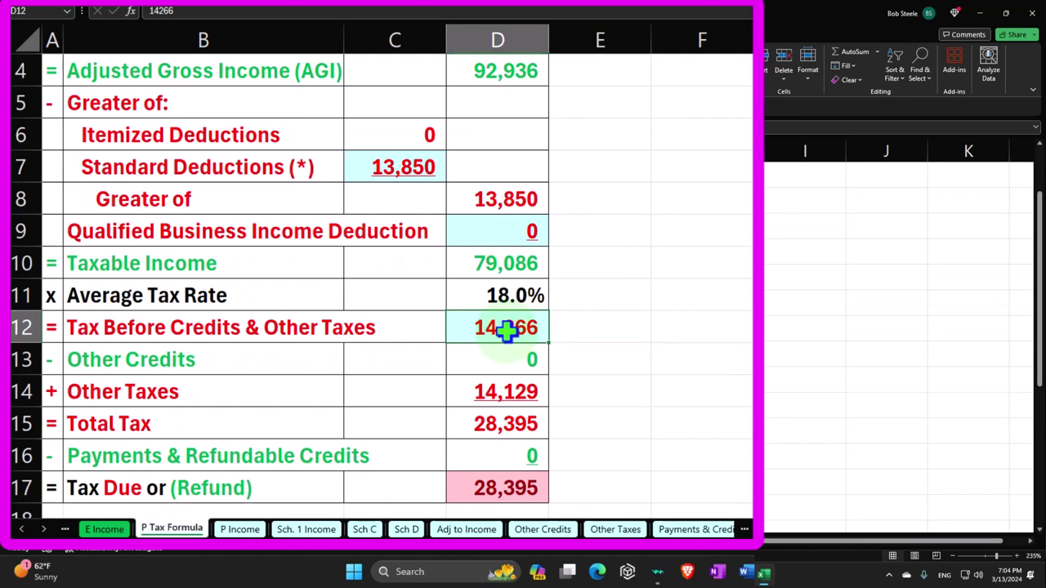
{"action": "scroll", "coordinate": [507, 330], "scroll_direction": "up", "scroll_amount": 1}
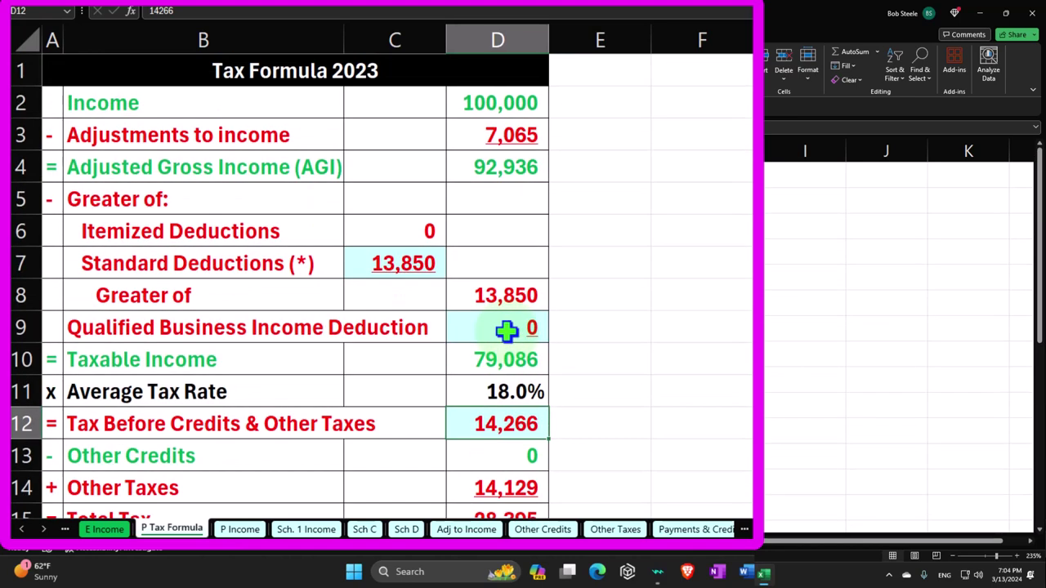
{"action": "left_click", "coordinate": [496, 137]}
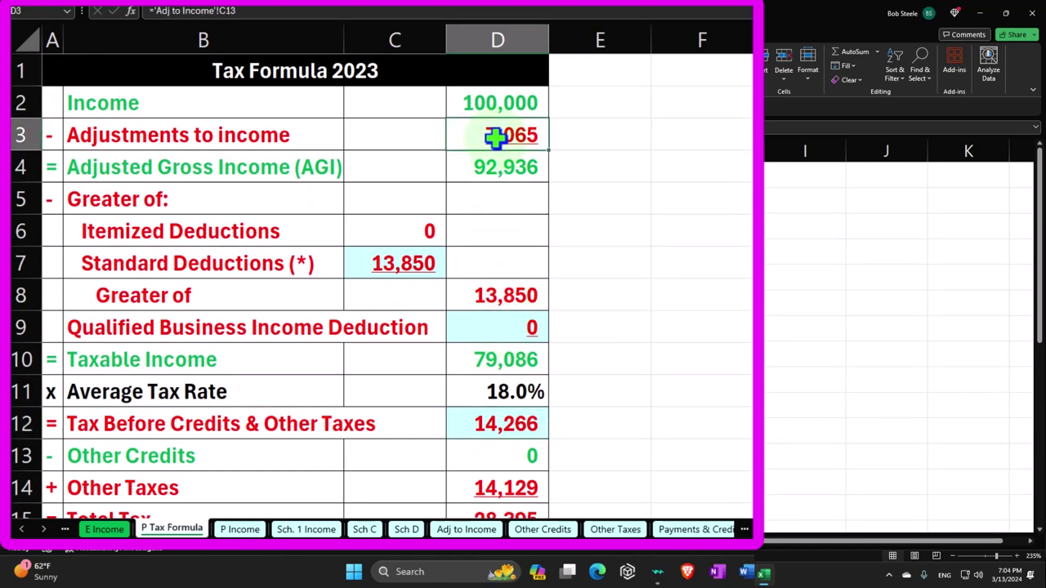
Step: Inspect the deductible self-employment tax formula in cell C1 of the Adj to Income sheet
{"action": "left_click", "coordinate": [373, 545]}
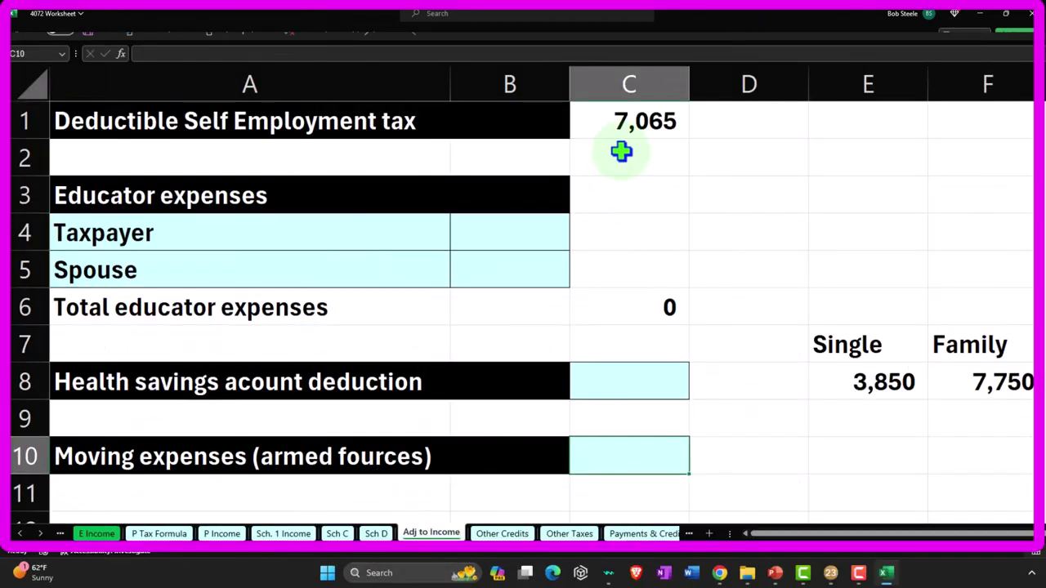
{"action": "double_click", "coordinate": [654, 121]}
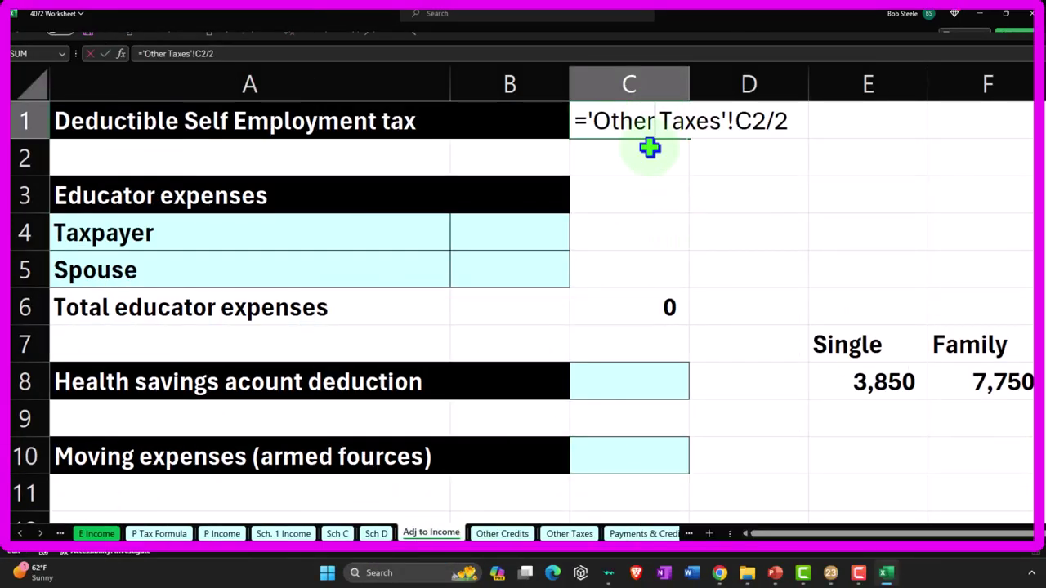
{"action": "key", "text": "Return"}
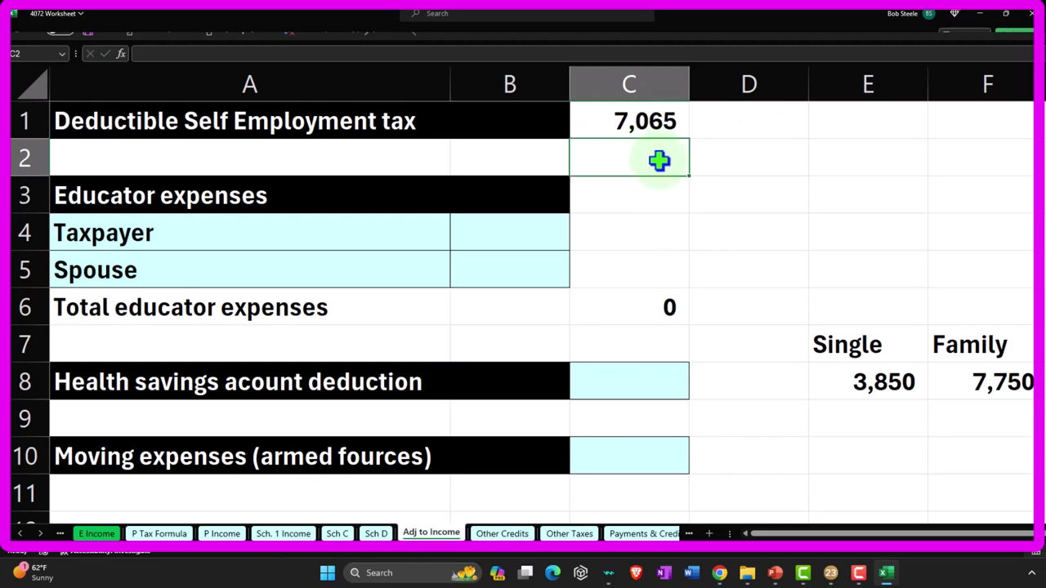
Step: Move the "Total adj to income" cells A13:C13 down one row to row 14
{"action": "scroll", "coordinate": [659, 160], "scroll_direction": "down", "scroll_amount": 1}
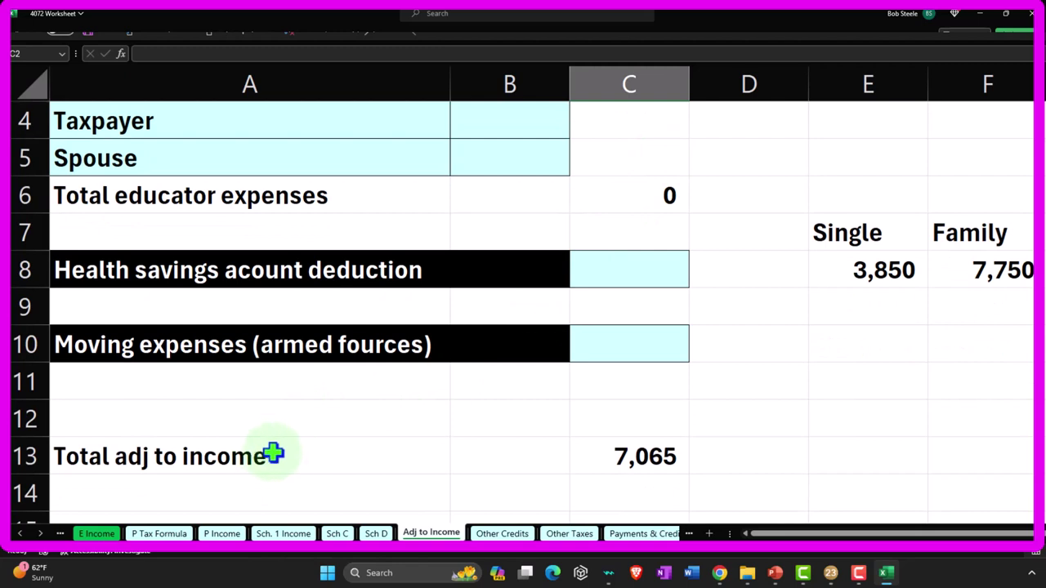
{"action": "left_click_drag", "start_coordinate": [274, 454], "coordinate": [584, 455]}
{"action": "scroll", "coordinate": [589, 455], "scroll_direction": "down", "scroll_amount": 1}
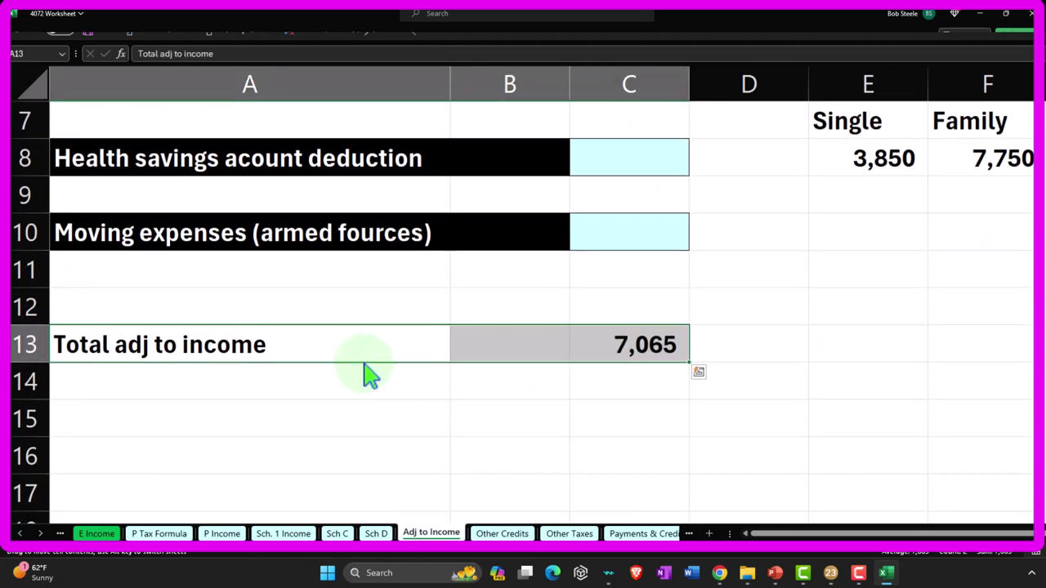
{"action": "left_click_drag", "start_coordinate": [362, 361], "coordinate": [355, 366]}
Step: Enter the label "Self-employed health insurance" in cell A12 of the Adj to Income sheet
{"action": "left_click", "coordinate": [201, 302]}
{"action": "type", "text": "Sel"}
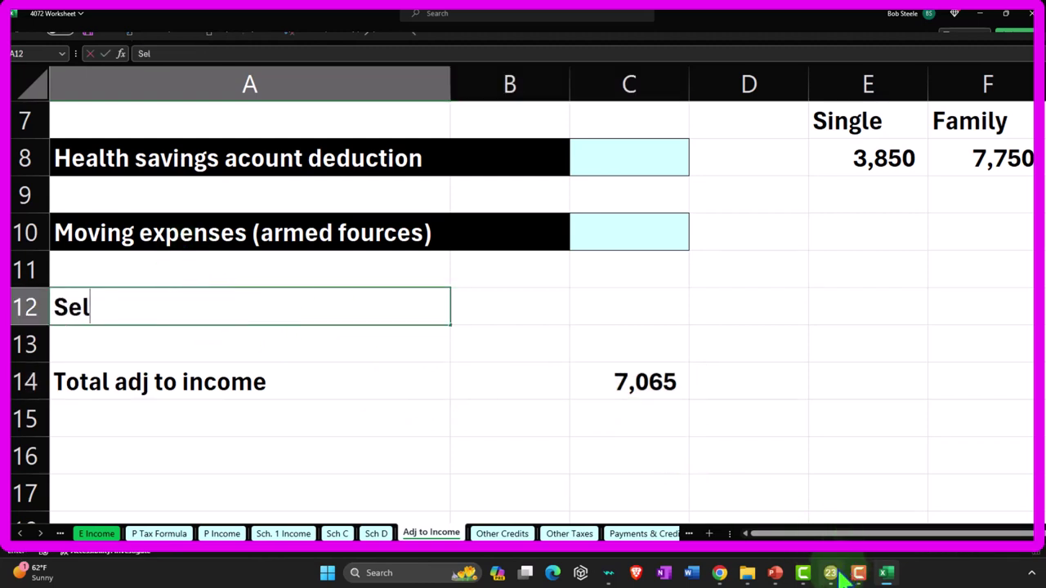
{"action": "mouse_move", "coordinate": [830, 572]}
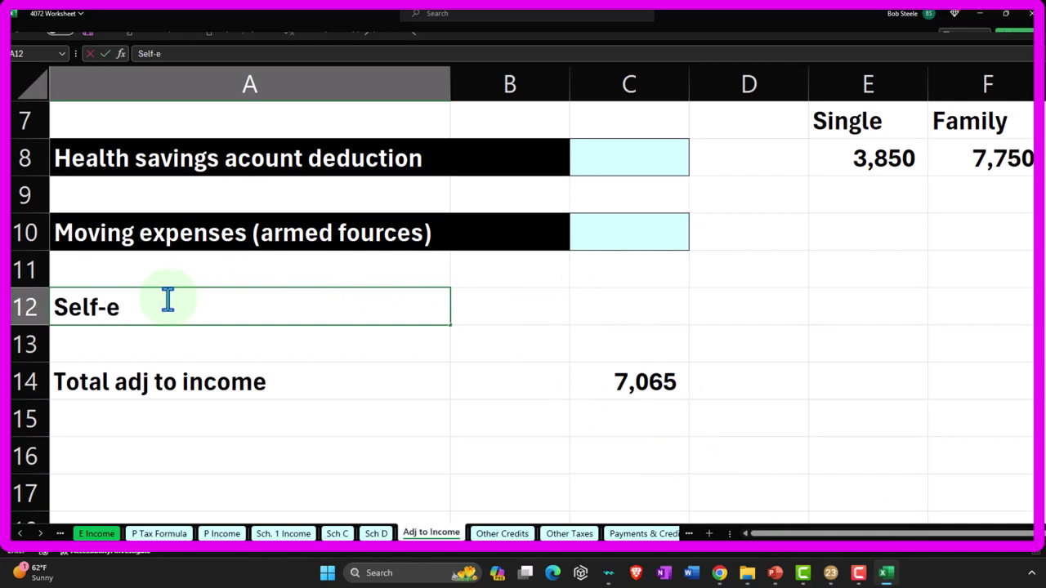
{"action": "type", "text": "f-employed heal"}
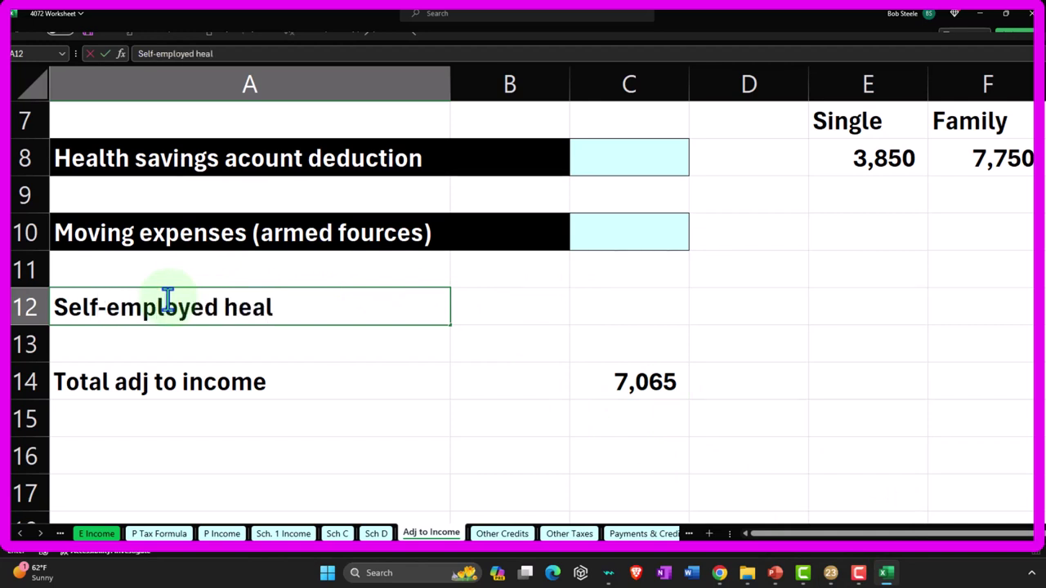
{"action": "type", "text": "th insur"}
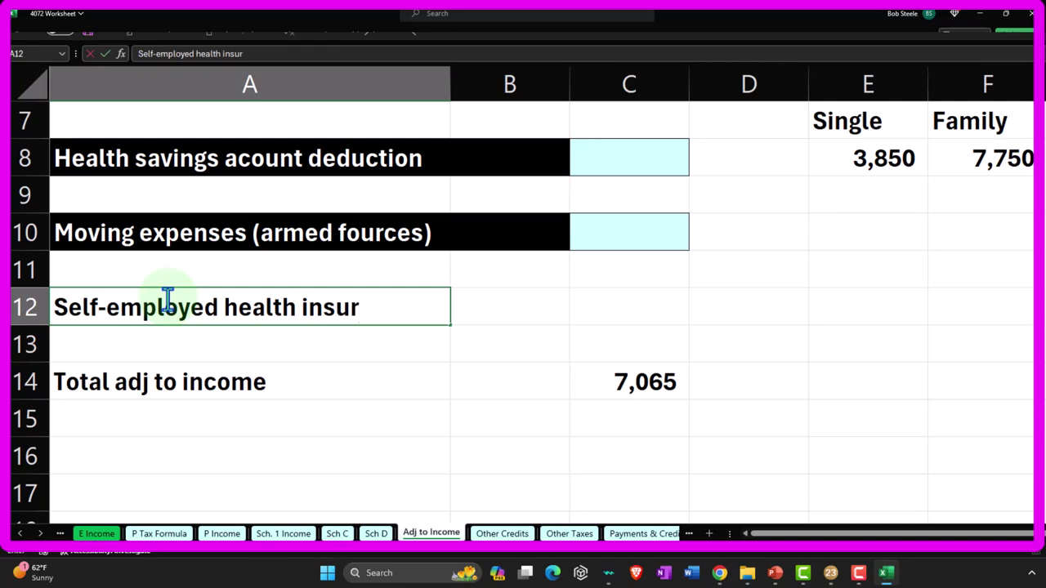
{"action": "type", "text": "ance"}
{"action": "key", "text": "Tab"}
{"action": "key", "text": "Tab"}
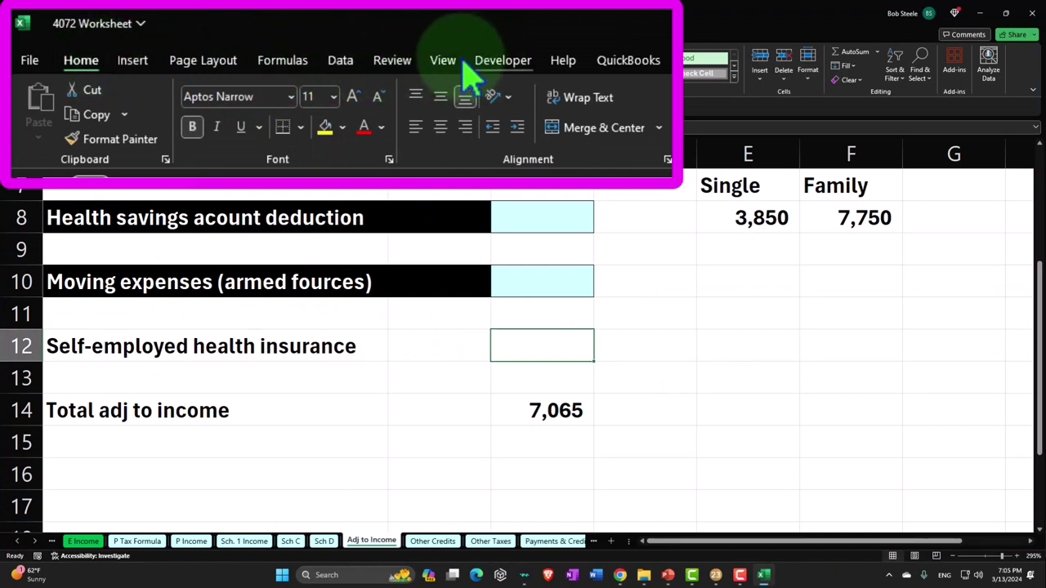
Step: Run a spelling check on the sheet, correcting "acount" to "account" and "fources" to "forces"
{"action": "left_click", "coordinate": [395, 61]}
{"action": "left_click", "coordinate": [59, 102]}
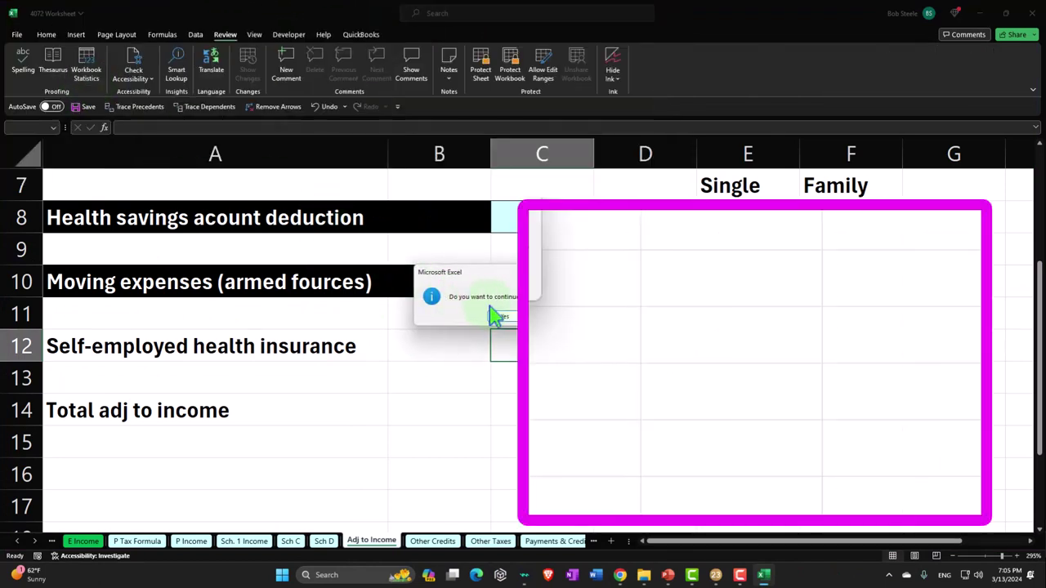
{"action": "left_click", "coordinate": [498, 317]}
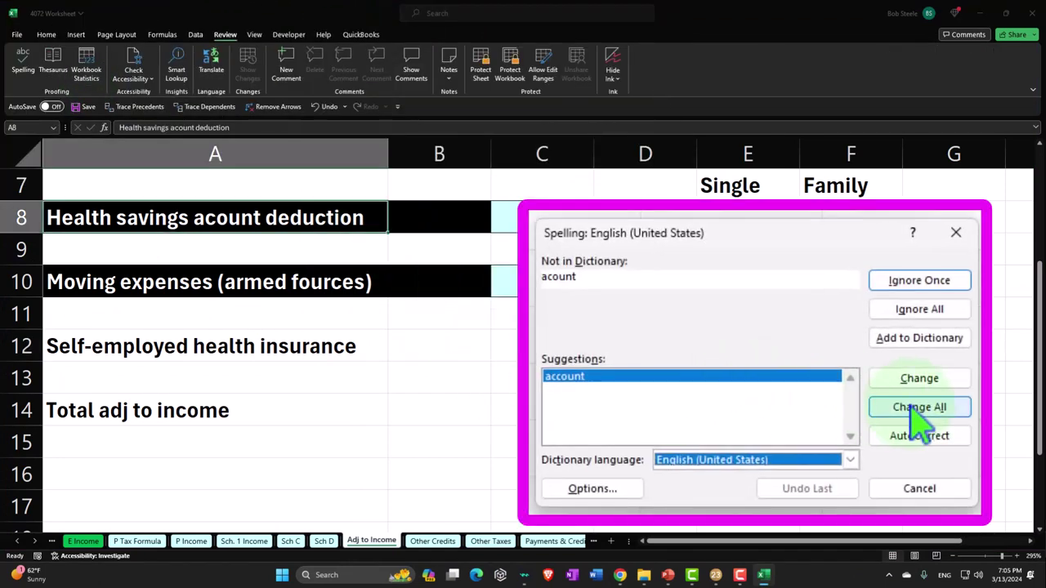
{"action": "left_click", "coordinate": [933, 382]}
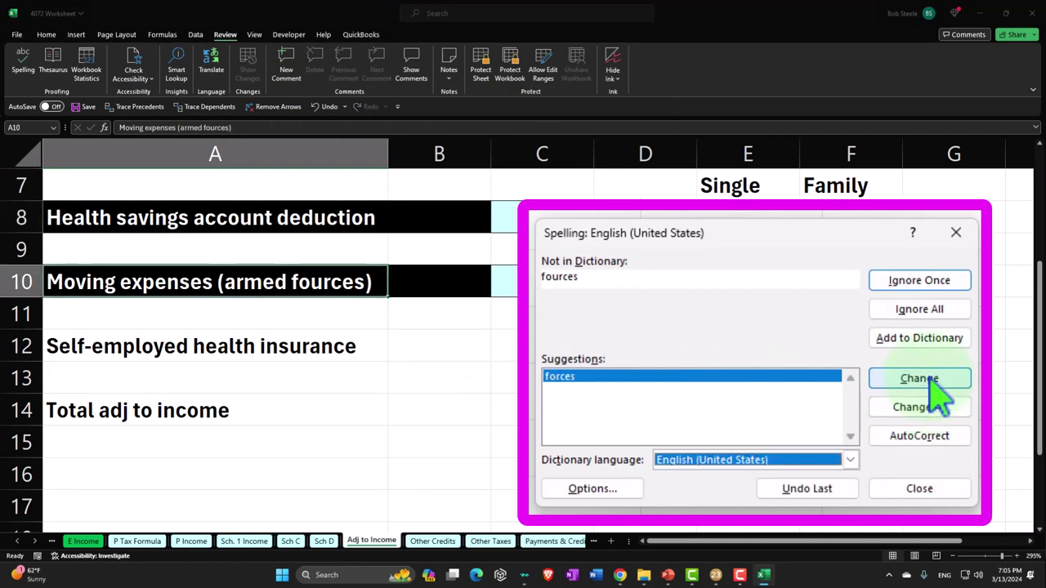
{"action": "left_click", "coordinate": [932, 382]}
{"action": "left_click", "coordinate": [533, 317]}
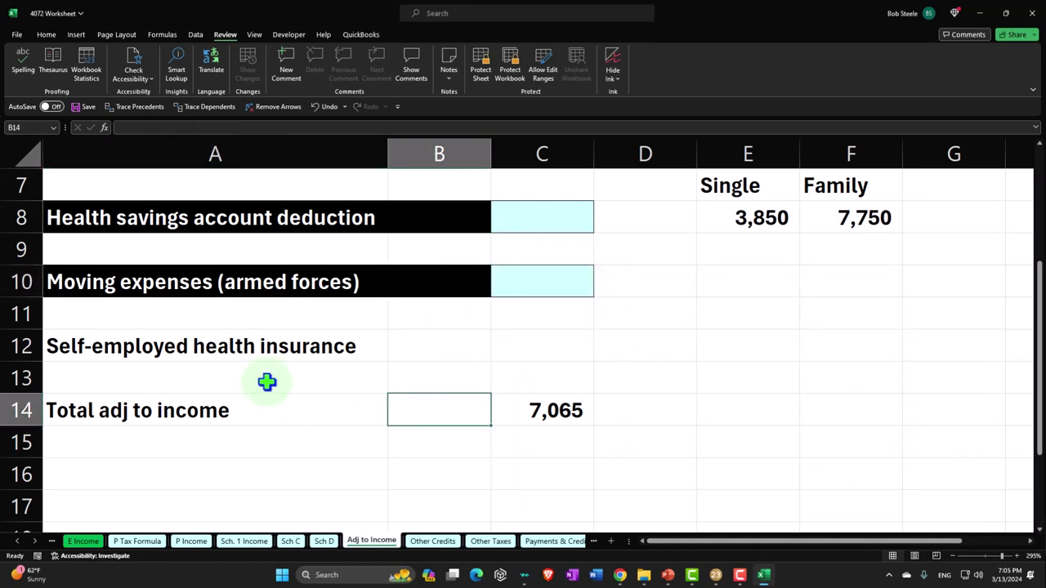
Step: Fill the self-employed health insurance label cells A12:B12 with black
{"action": "left_click_drag", "start_coordinate": [285, 347], "coordinate": [403, 341]}
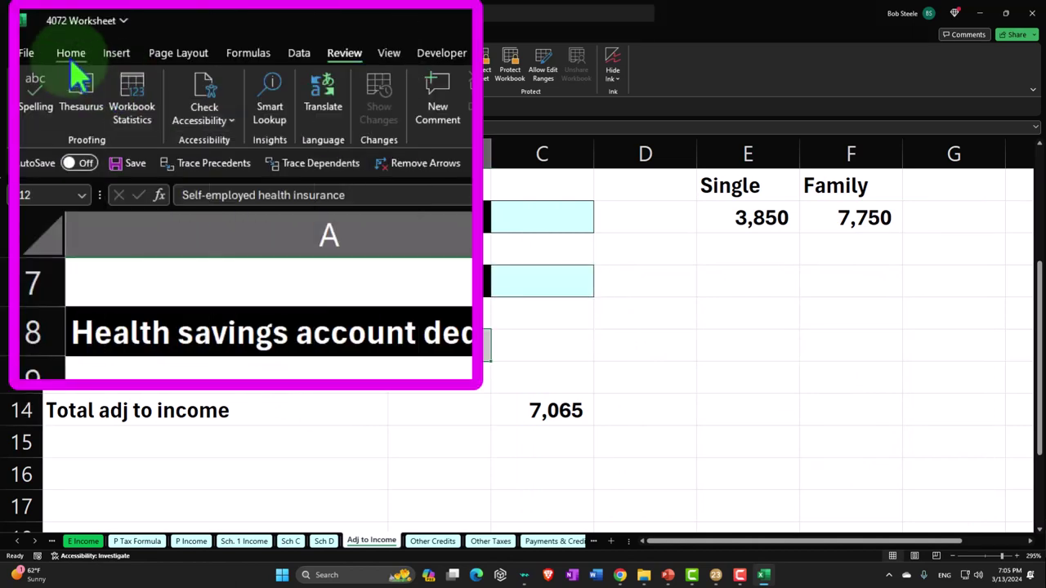
{"action": "left_click", "coordinate": [71, 55]}
{"action": "left_click", "coordinate": [300, 112]}
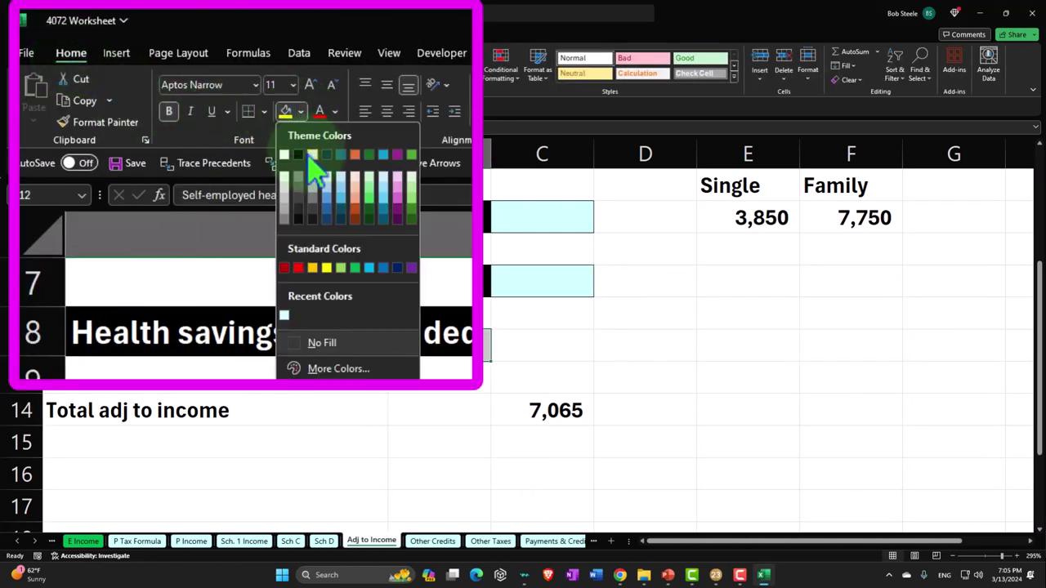
{"action": "left_click", "coordinate": [299, 155]}
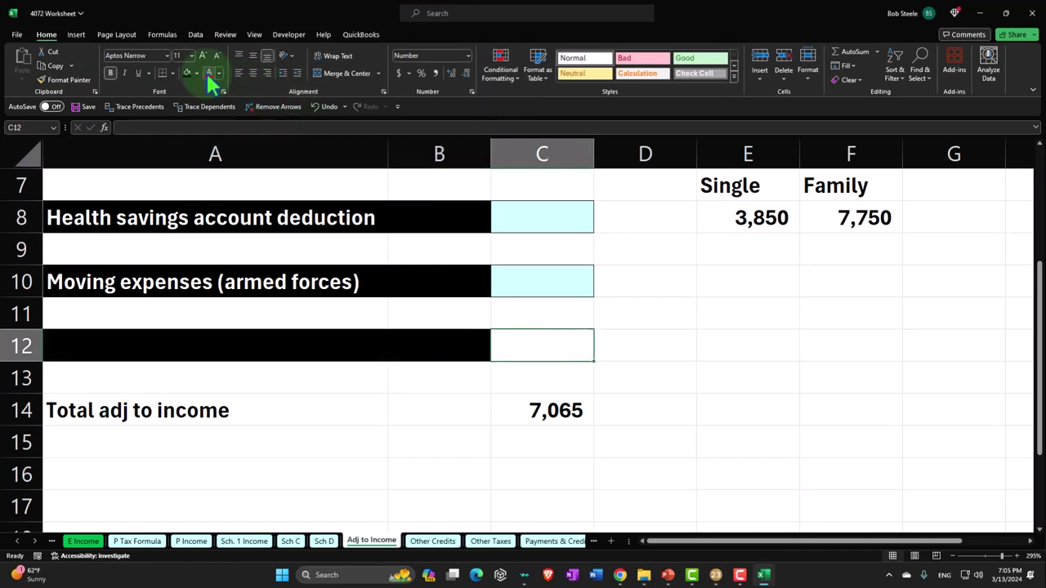
Step: Format input cell C12 with the recently used light blue fill and a border
{"action": "left_click", "coordinate": [196, 73]}
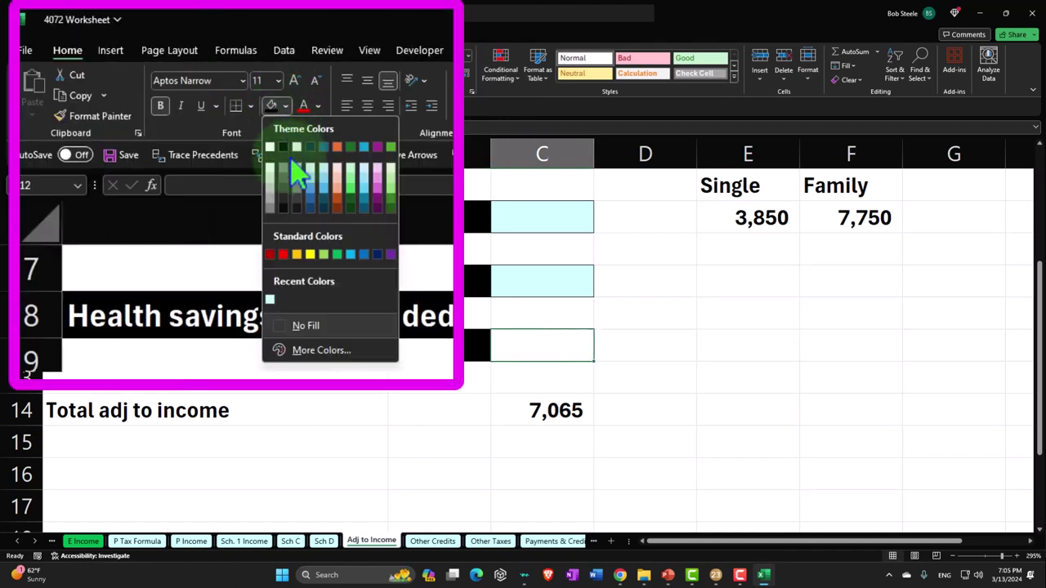
{"action": "left_click", "coordinate": [270, 300]}
{"action": "left_click", "coordinate": [172, 73]}
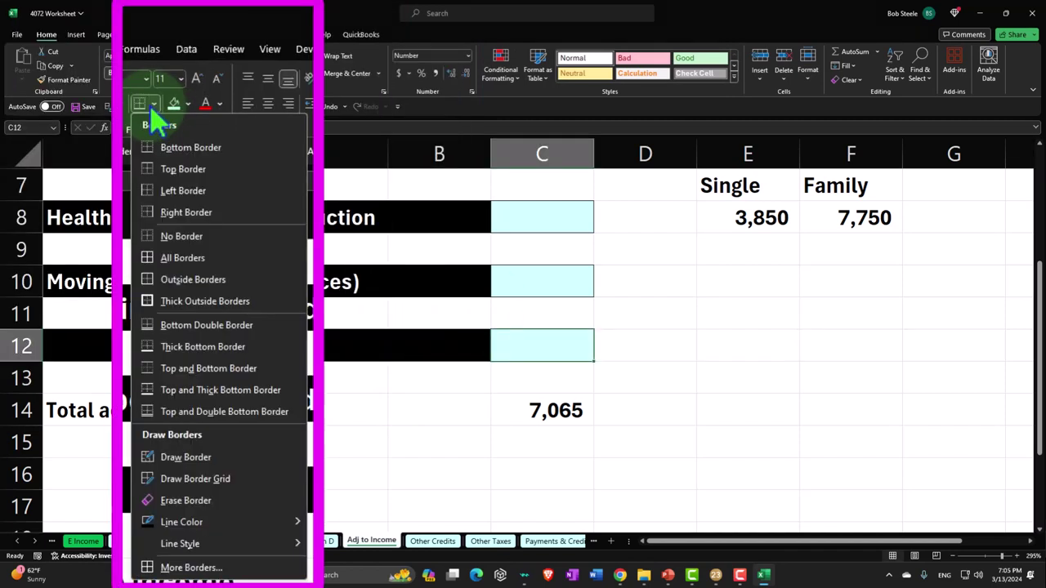
{"action": "left_click", "coordinate": [204, 200]}
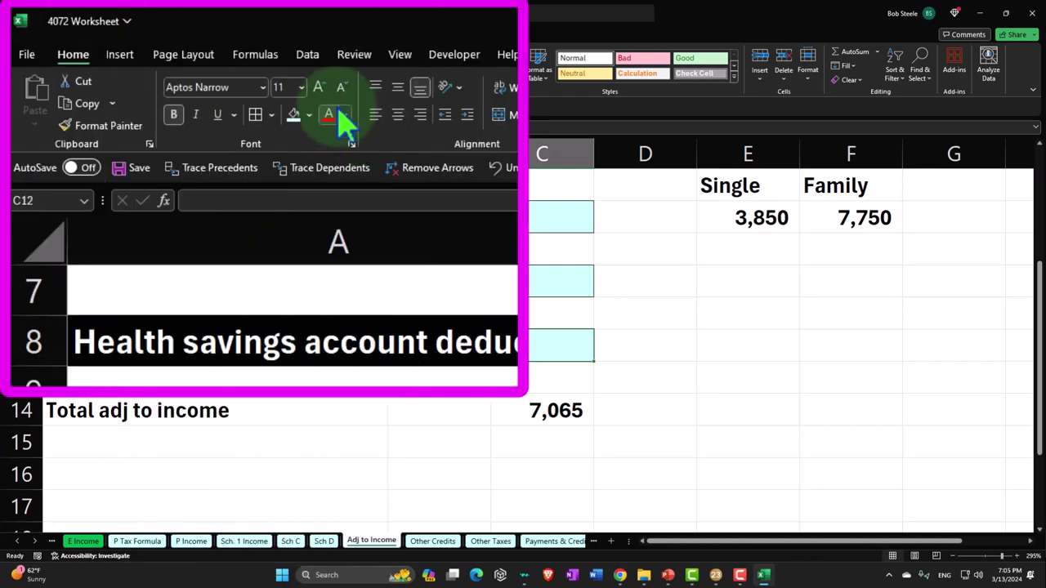
Step: Set the font color of the self-employed health insurance label in A12 to white
{"action": "left_click", "coordinate": [309, 115]}
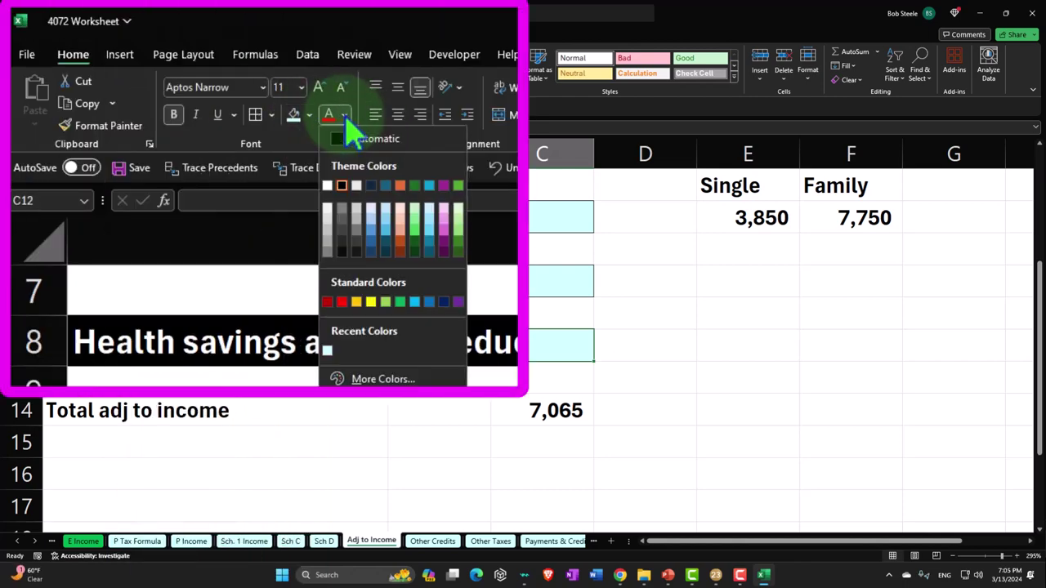
{"action": "left_click", "coordinate": [152, 345]}
{"action": "left_click", "coordinate": [149, 339]}
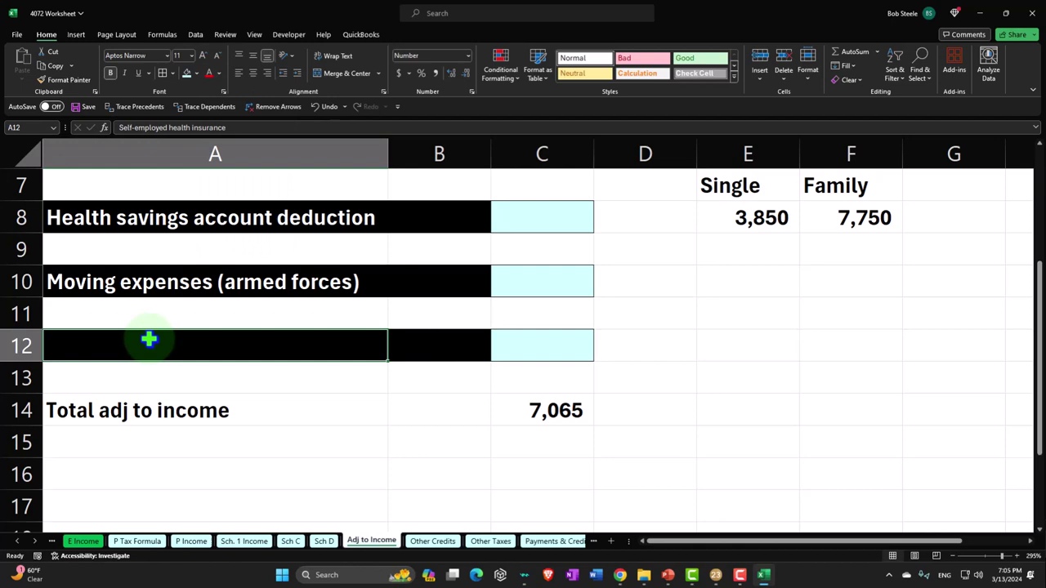
{"action": "left_click", "coordinate": [219, 73]}
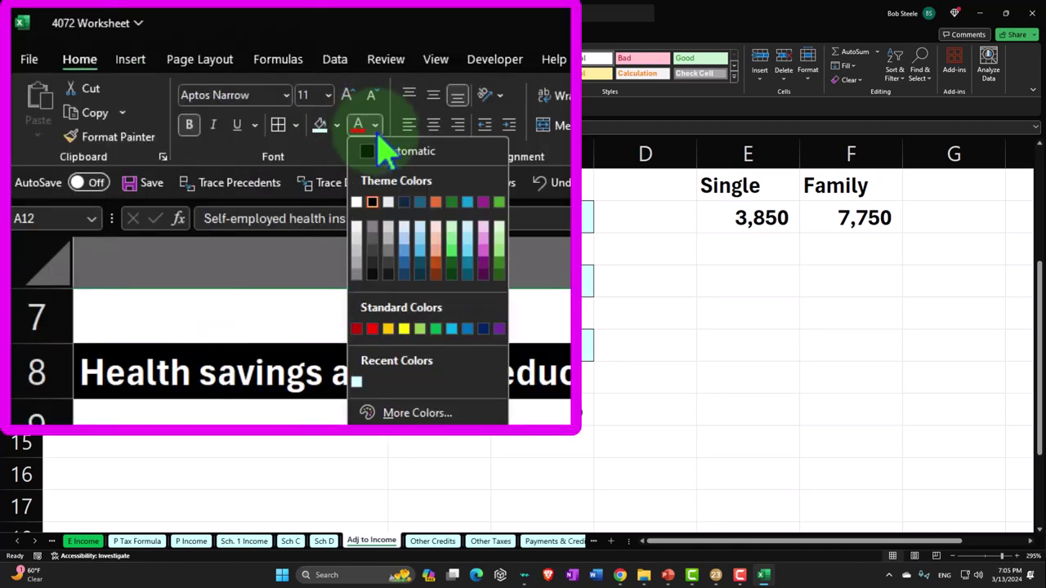
{"action": "left_click", "coordinate": [365, 205]}
Step: Enter 6,000 as the self-employed health insurance amount in cell C12
{"action": "left_click", "coordinate": [523, 344]}
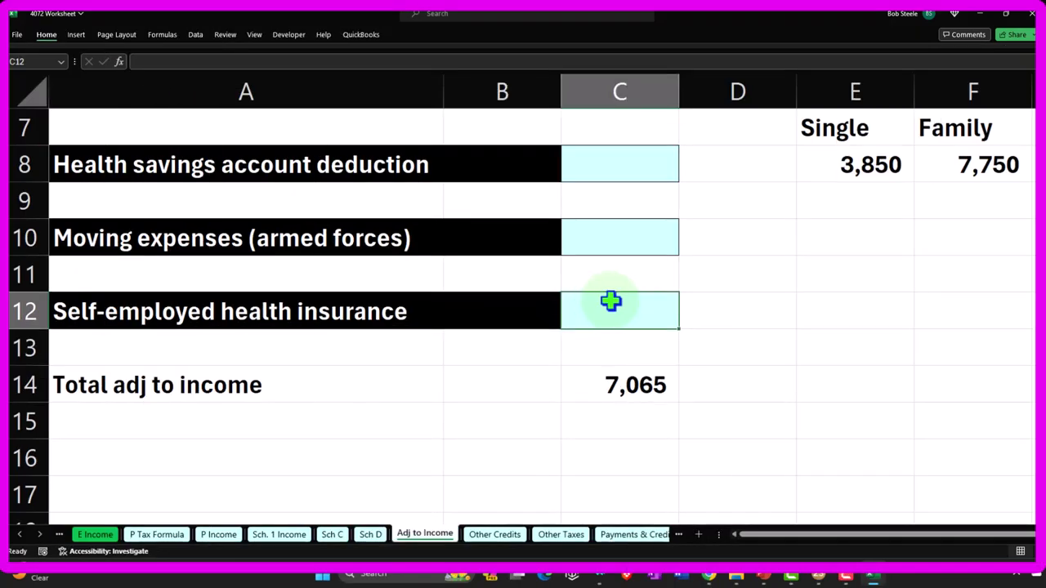
{"action": "type", "text": "6000"}
{"action": "key", "text": "Return"}
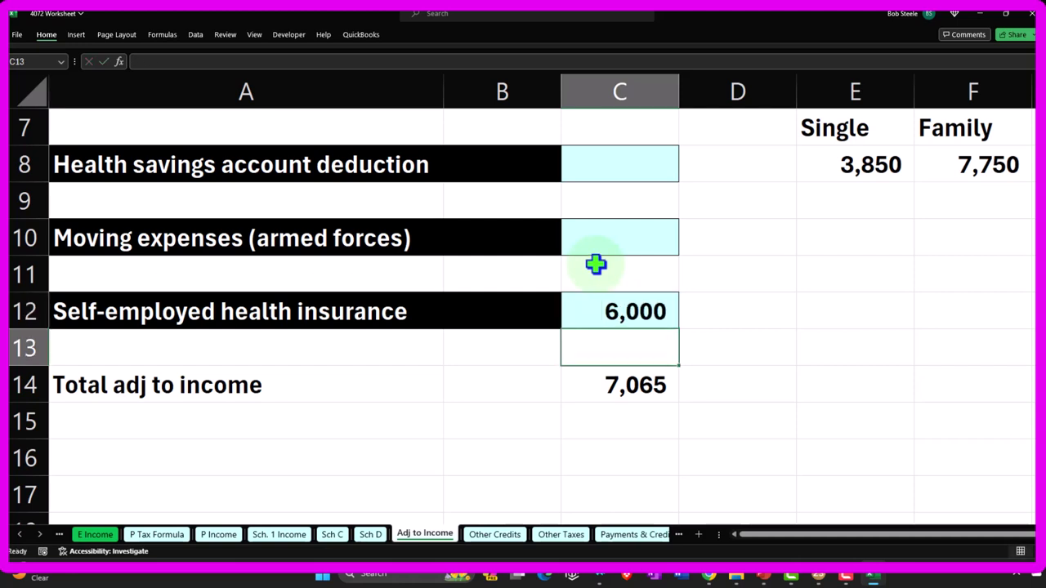
Step: Replace the total adjustments formula in C14 with a sum of C1:C12 that includes the health insurance
{"action": "left_click", "coordinate": [645, 380]}
{"action": "key", "text": "alt+equal"}
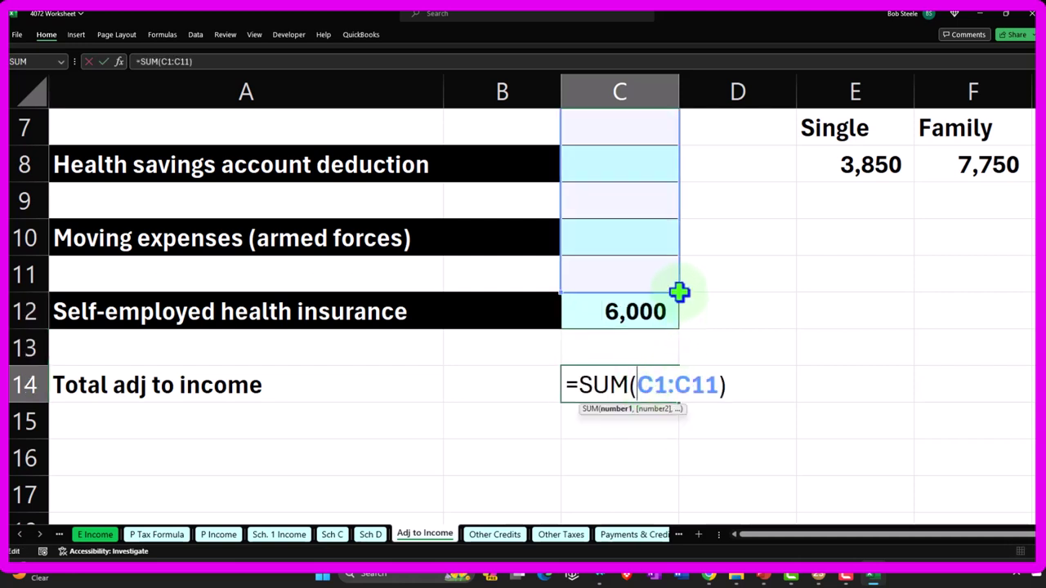
{"action": "left_click_drag", "start_coordinate": [678, 292], "coordinate": [679, 324]}
{"action": "key", "text": "Return"}
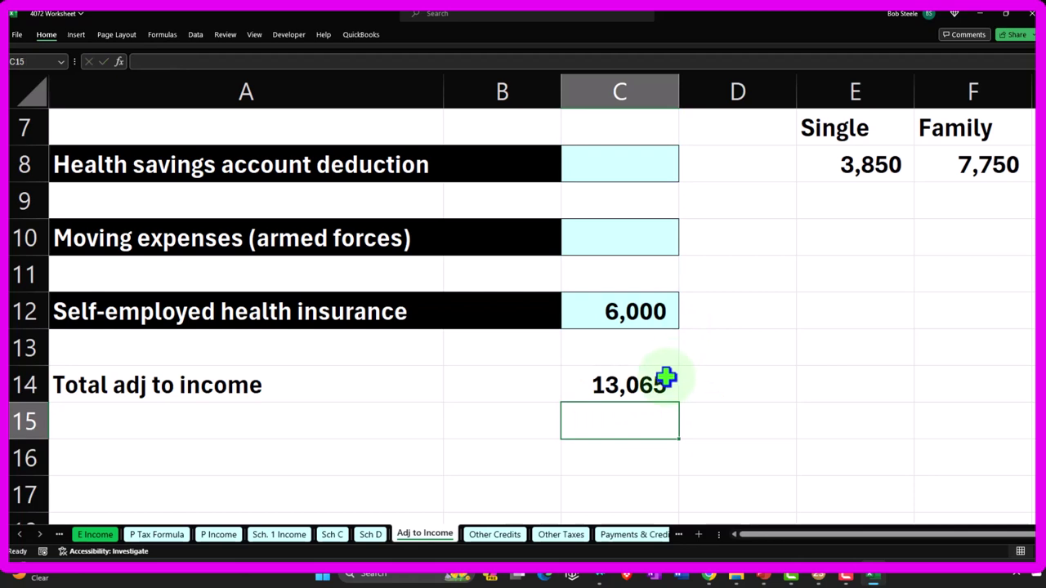
Step: Check the income, adjustments to income and adjusted gross income cells D2:D4 on the P Tax Formula sheet
{"action": "left_click", "coordinate": [175, 533]}
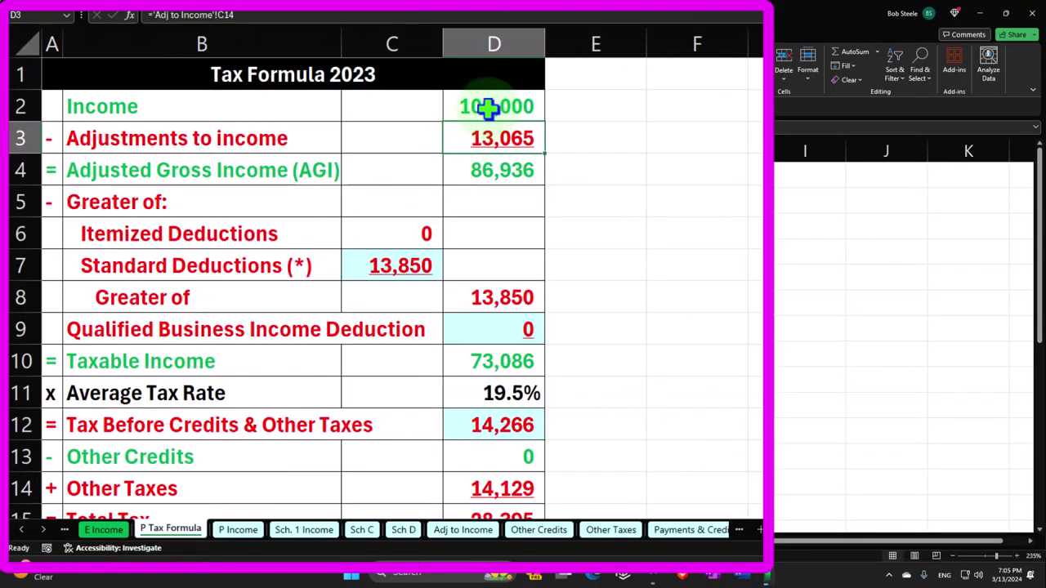
{"action": "left_click", "coordinate": [481, 106]}
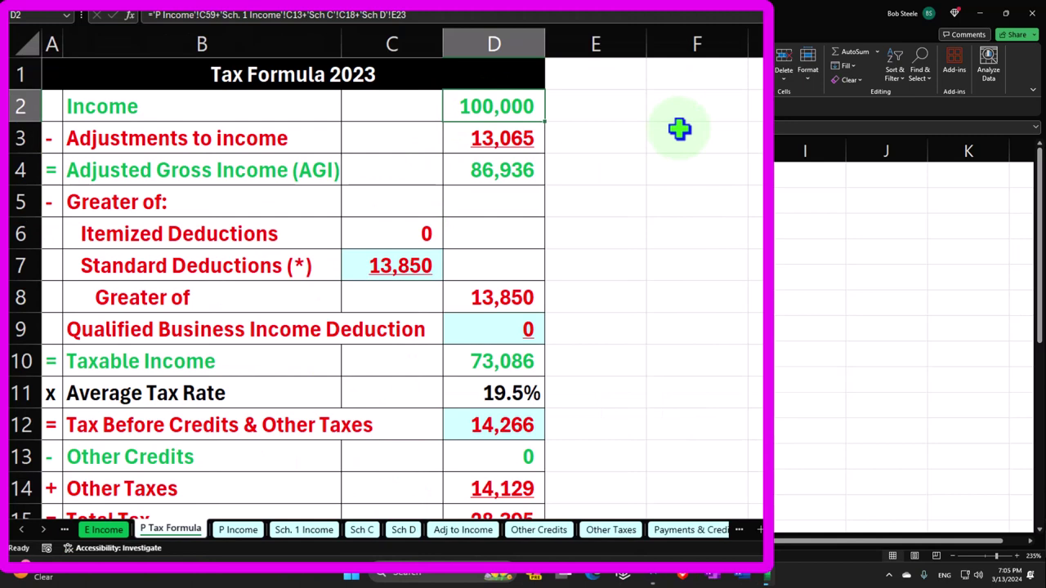
{"action": "key", "text": "Down"}
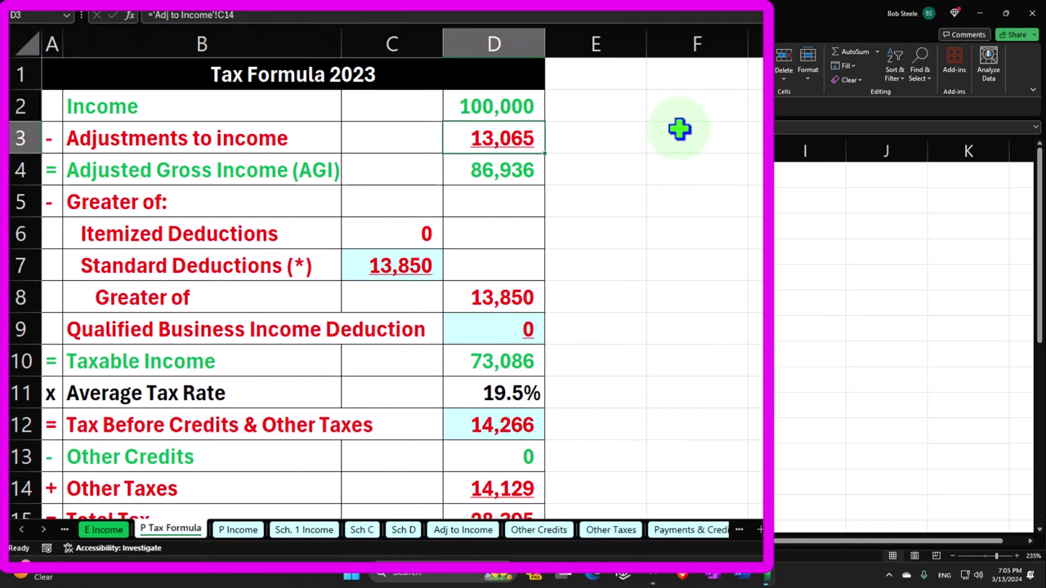
{"action": "key", "text": "Down"}
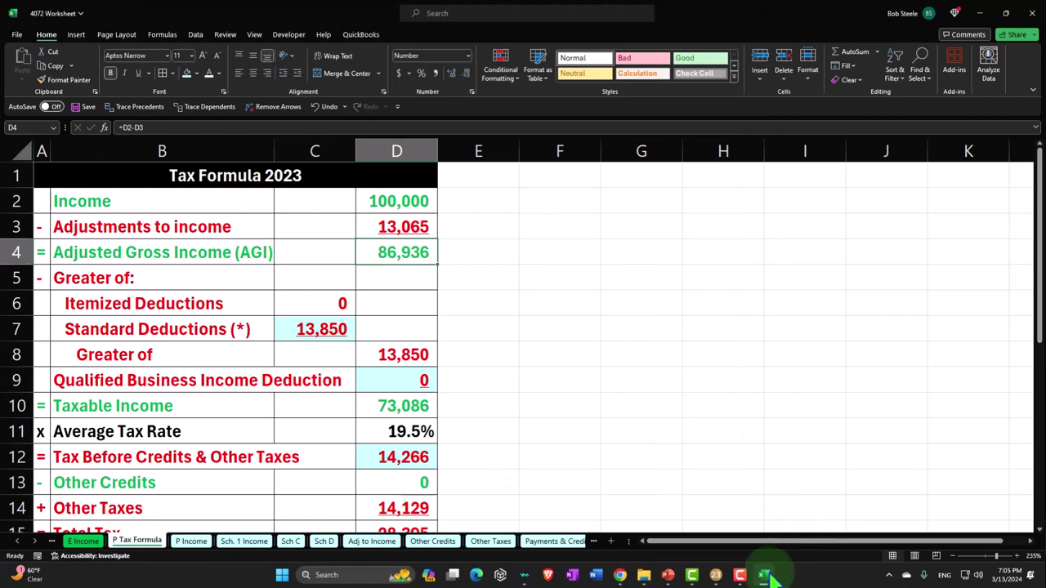
Step: Switch to Lacerte and review the income, adjustments and deduction lines 8 through 15 on page 1 of Form 1040
{"action": "left_click", "coordinate": [765, 574]}
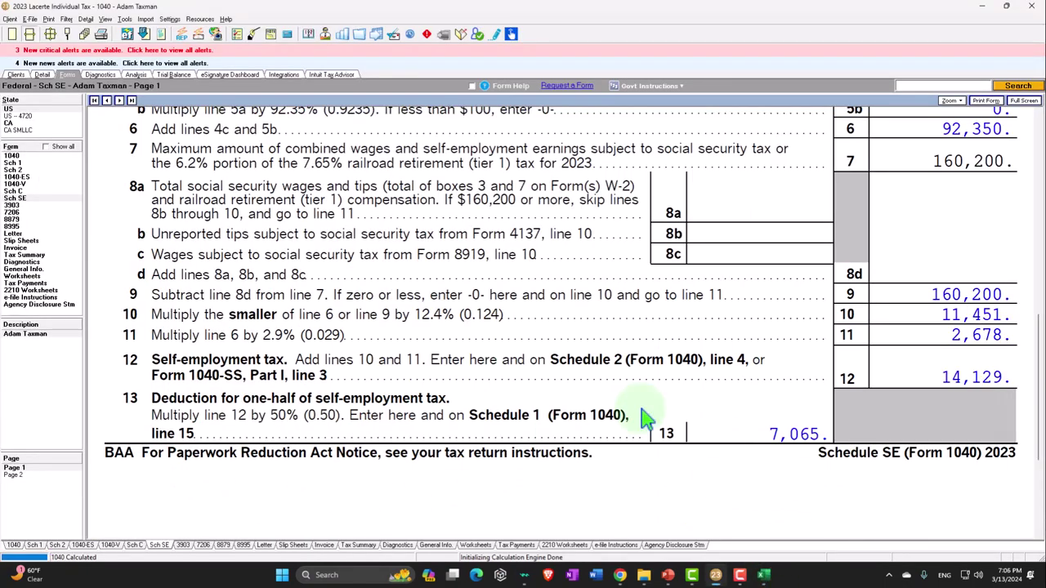
{"action": "scroll", "coordinate": [646, 418], "scroll_direction": "up", "scroll_amount": 3}
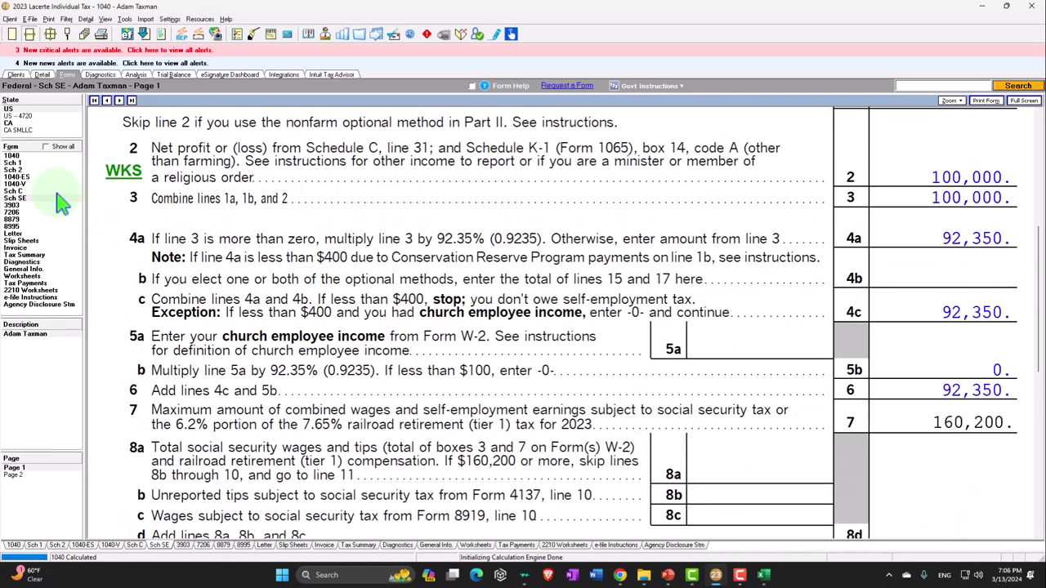
{"action": "left_click", "coordinate": [12, 155]}
{"action": "scroll", "coordinate": [653, 374], "scroll_direction": "down", "scroll_amount": 10}
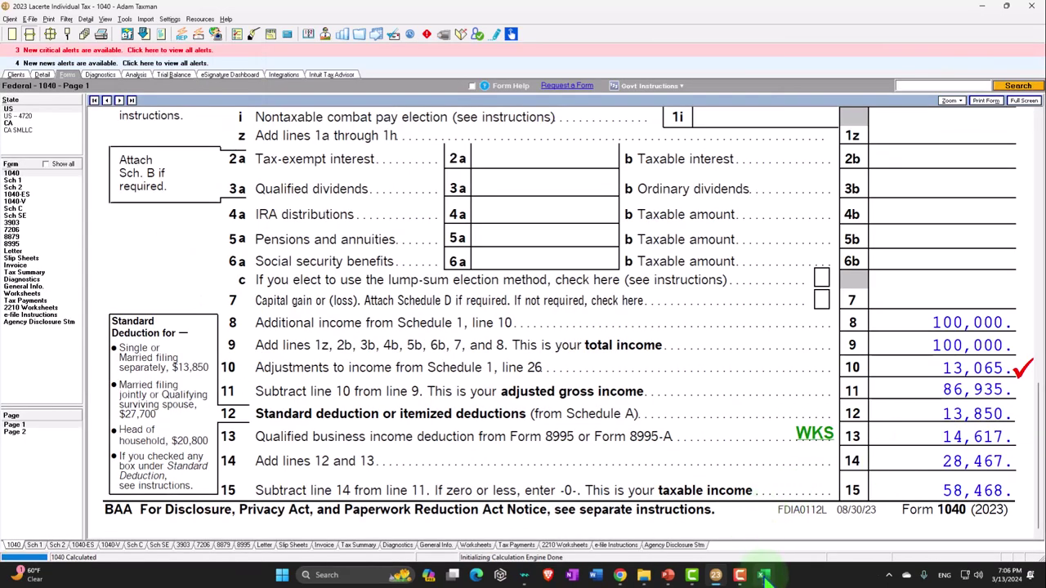
Step: Switch to Excel and enter 14,617 as the qualified business income deduction in cell D9 of the P Tax Formula sheet
{"action": "left_click", "coordinate": [738, 574]}
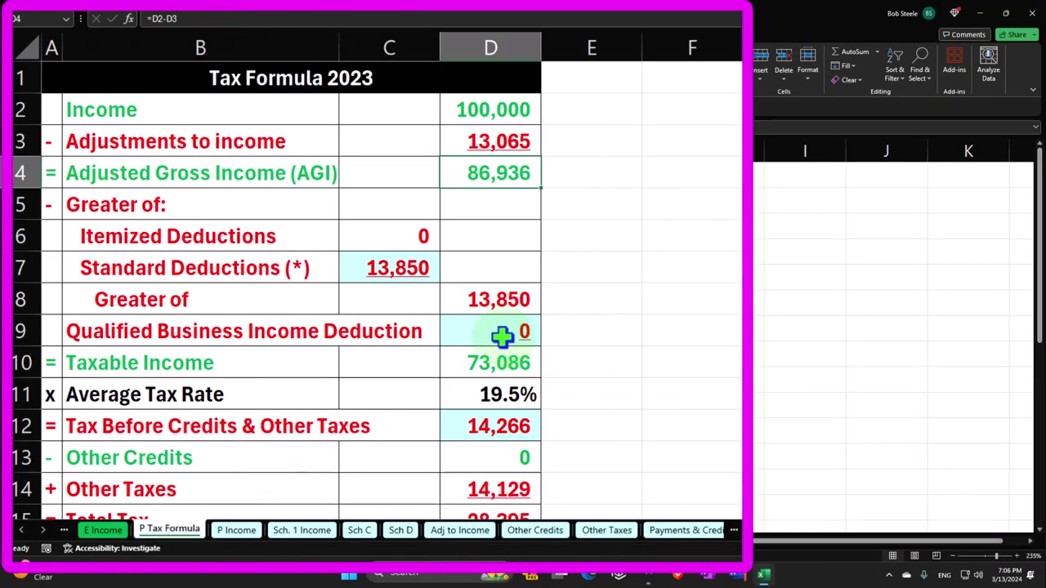
{"action": "left_click", "coordinate": [417, 381]}
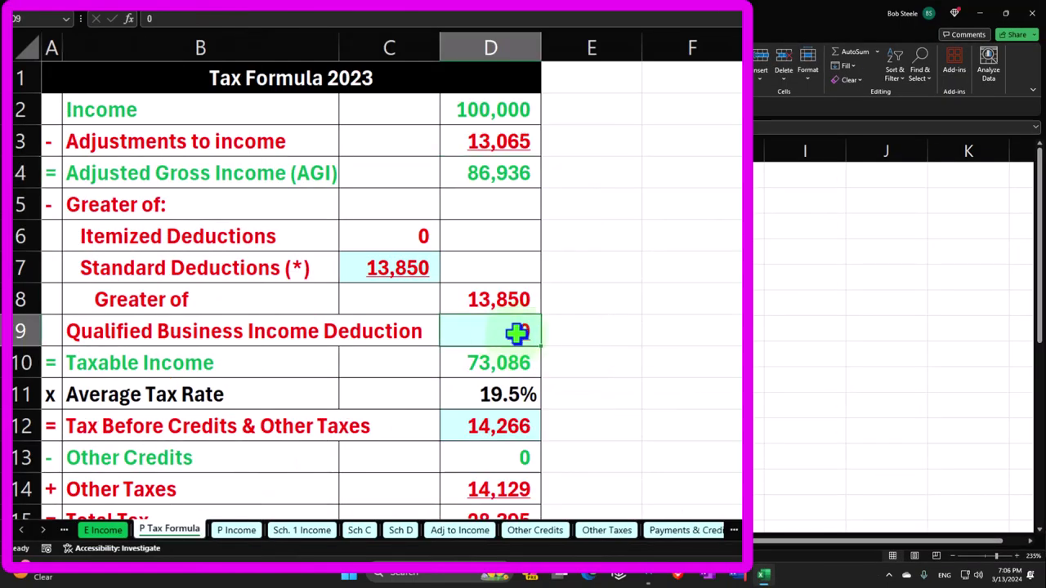
{"action": "type", "text": "146"}
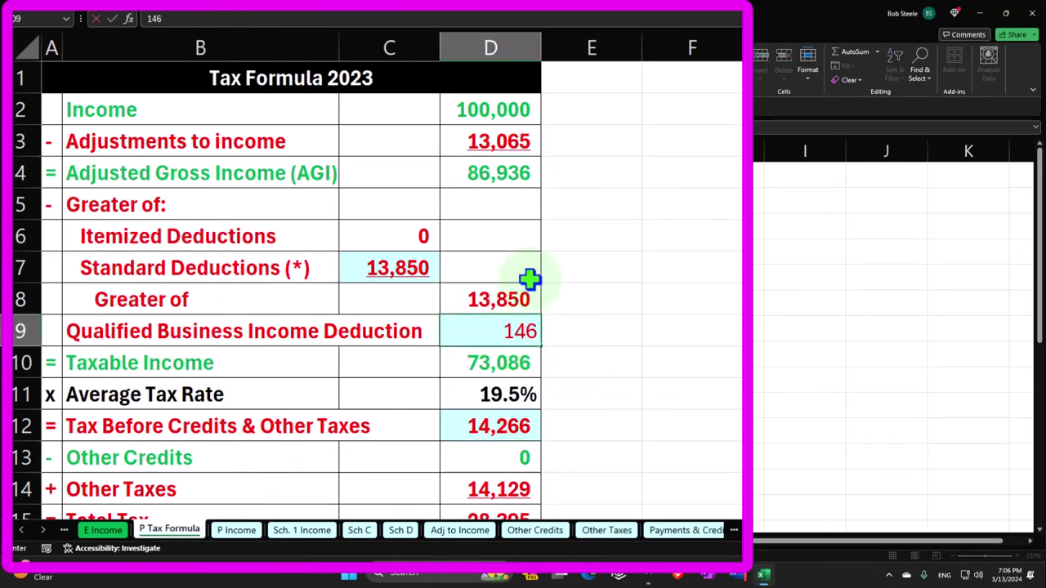
{"action": "type", "text": "17"}
{"action": "key", "text": "Return"}
{"action": "key", "text": "Up"}
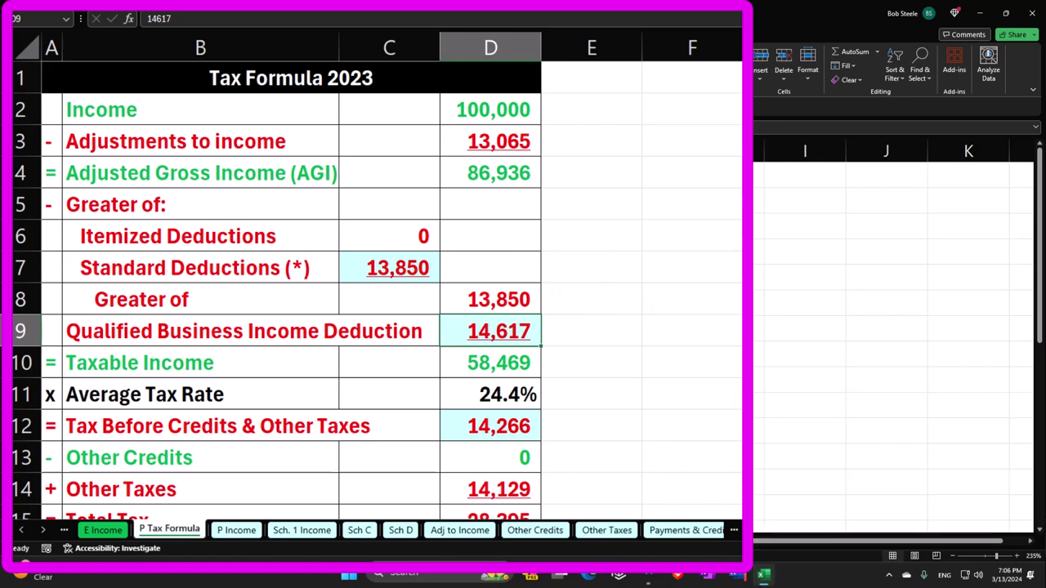
Step: Compare the taxable income in D10 with Form 1040 line 15 in Lacerte, and open page 2 of the form
{"action": "left_click", "coordinate": [765, 576]}
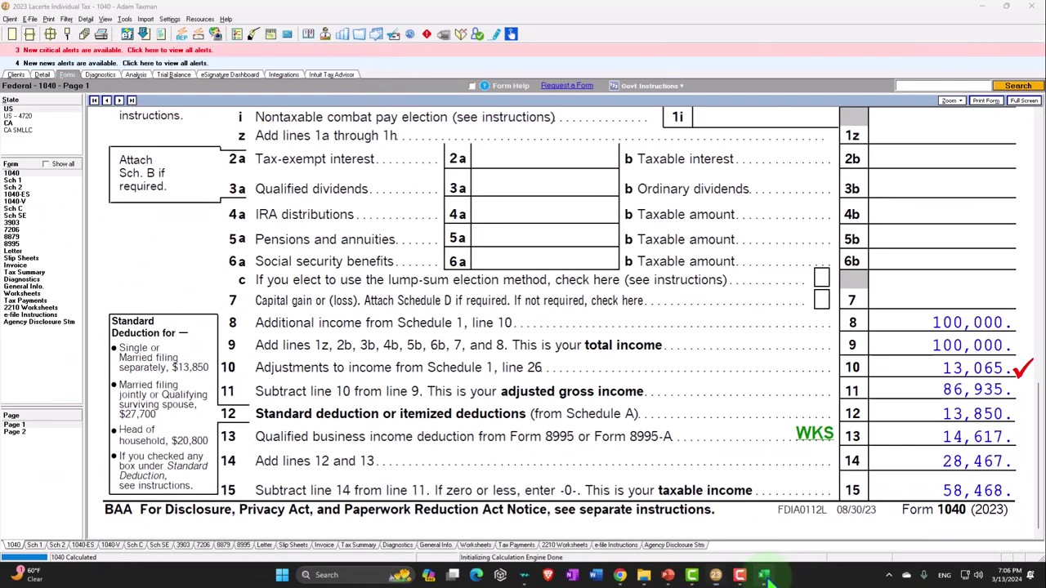
{"action": "left_click", "coordinate": [740, 575]}
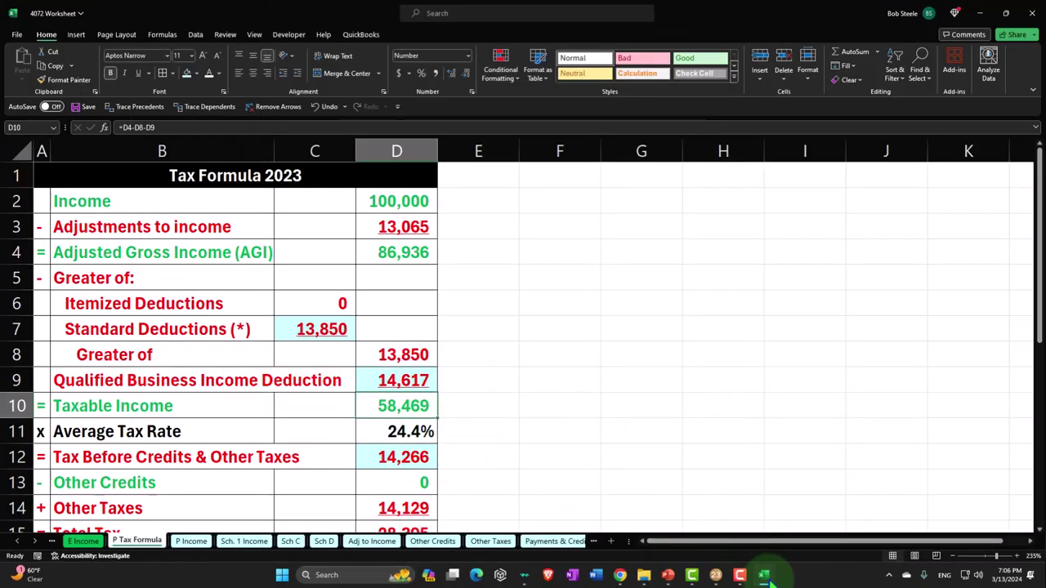
{"action": "left_click", "coordinate": [763, 575]}
{"action": "left_click", "coordinate": [13, 431]}
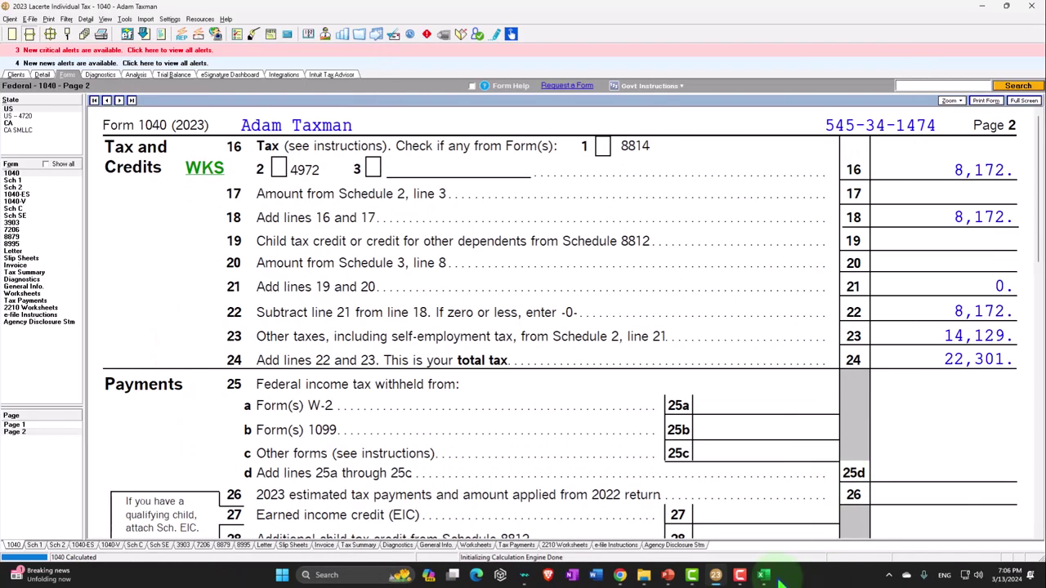
Step: Switch to Excel and enter 8,172 as the tax before credits and other taxes in cell D12
{"action": "left_click", "coordinate": [738, 574]}
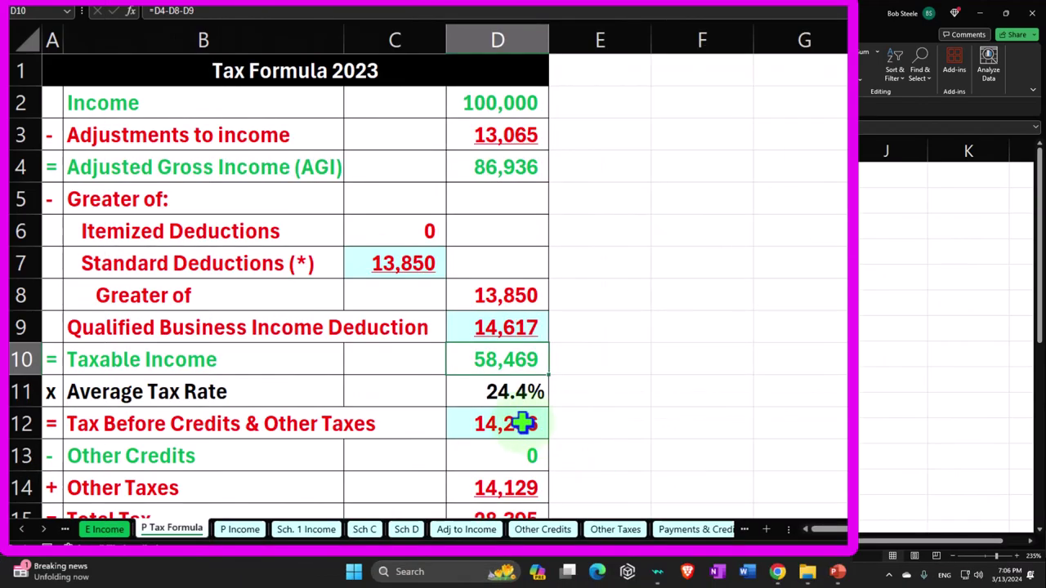
{"action": "left_click", "coordinate": [417, 456]}
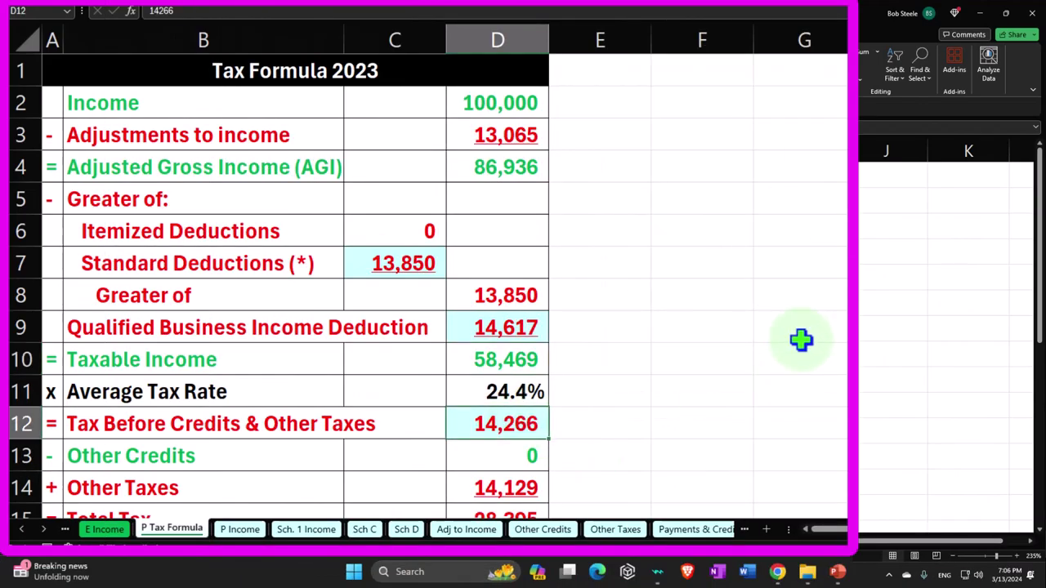
{"action": "type", "text": "8,172"}
{"action": "key", "text": "Return"}
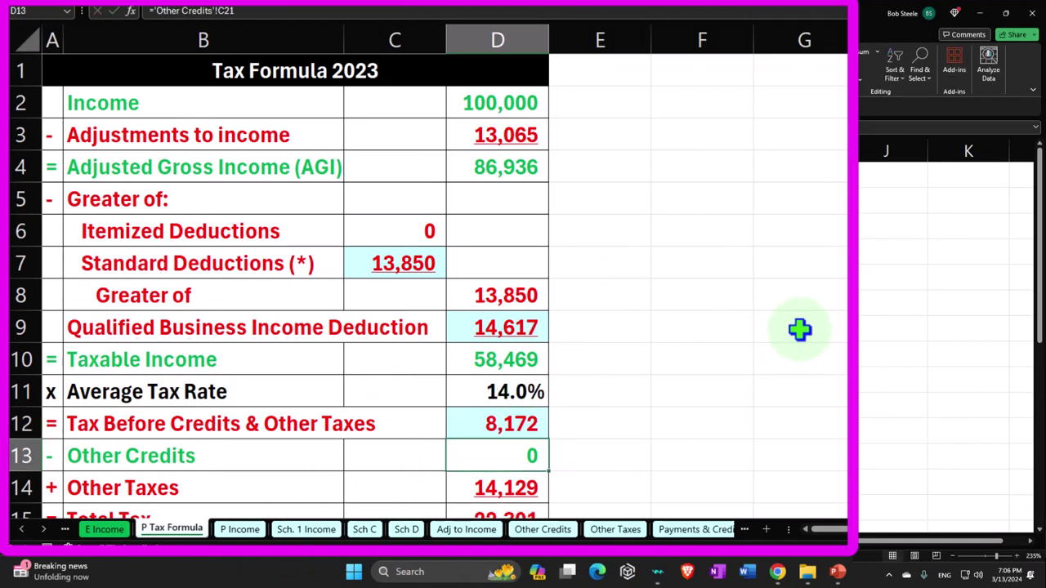
Step: Check the other taxes in D14 and total tax in D15 against lines 23 and 24 of Form 1040 in Lacerte
{"action": "scroll", "coordinate": [799, 330], "scroll_direction": "down", "scroll_amount": 1}
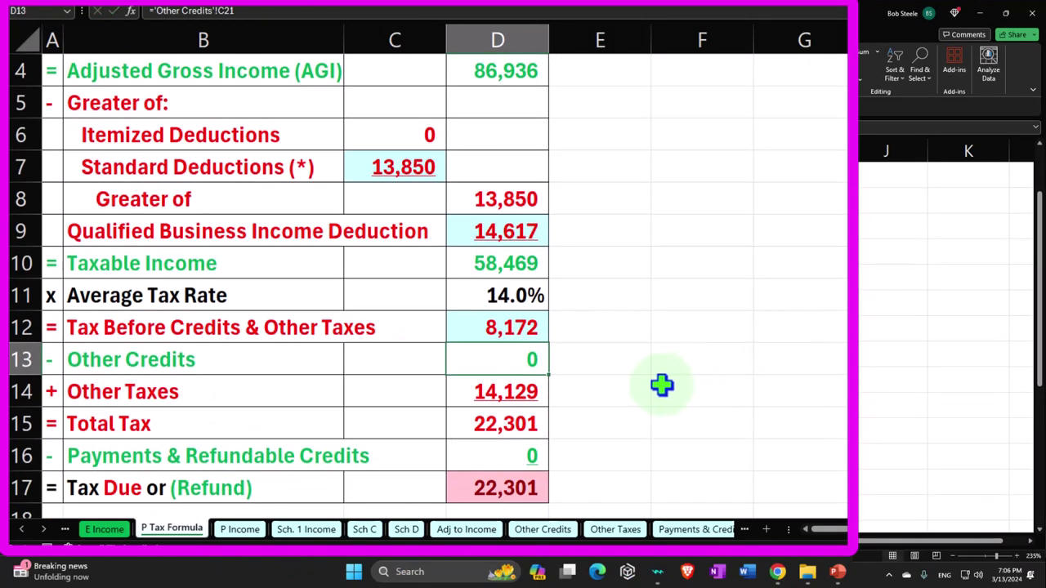
{"action": "left_click", "coordinate": [535, 391]}
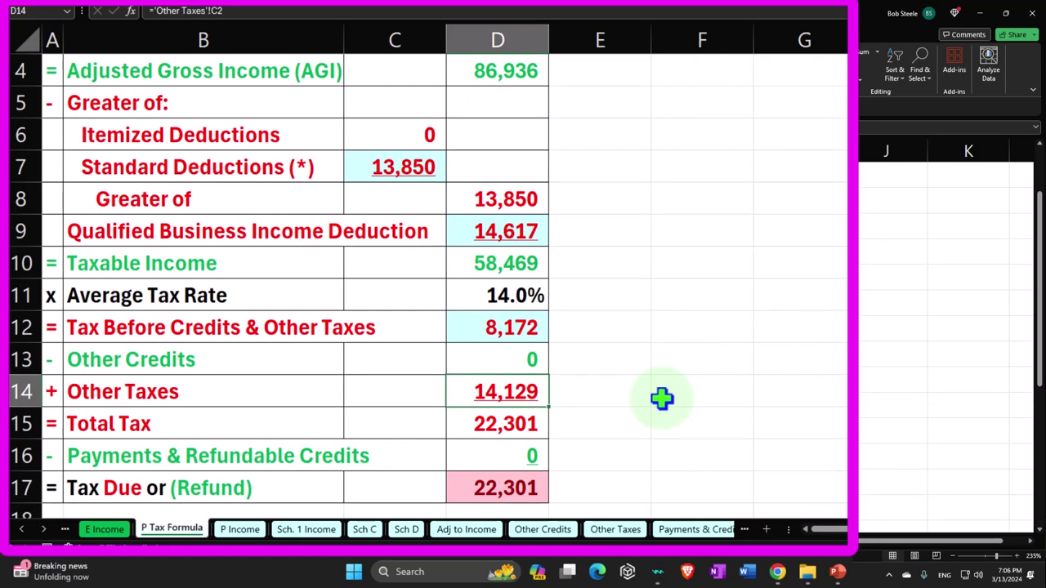
{"action": "left_click", "coordinate": [535, 424]}
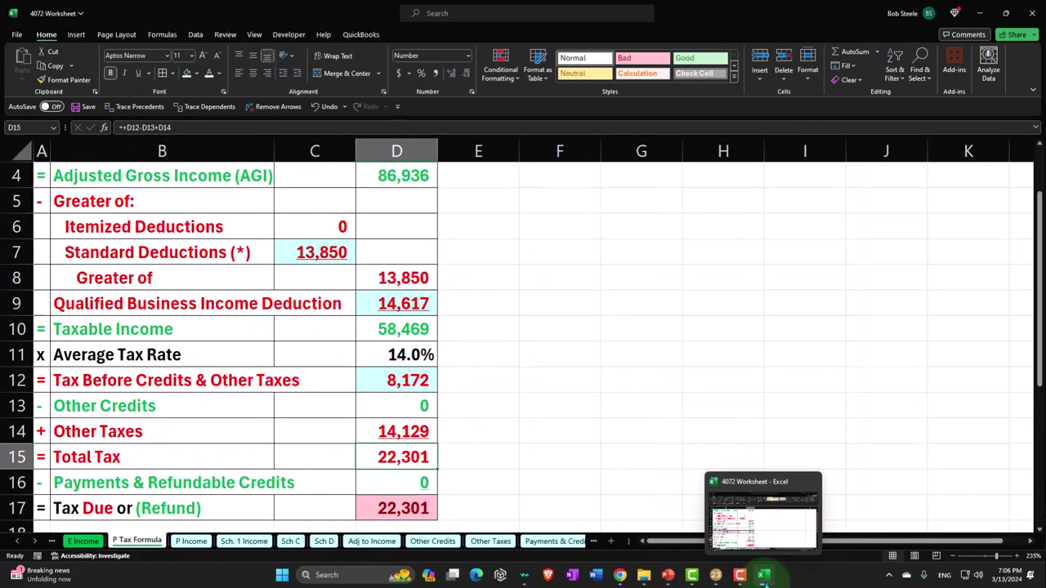
{"action": "left_click", "coordinate": [764, 575]}
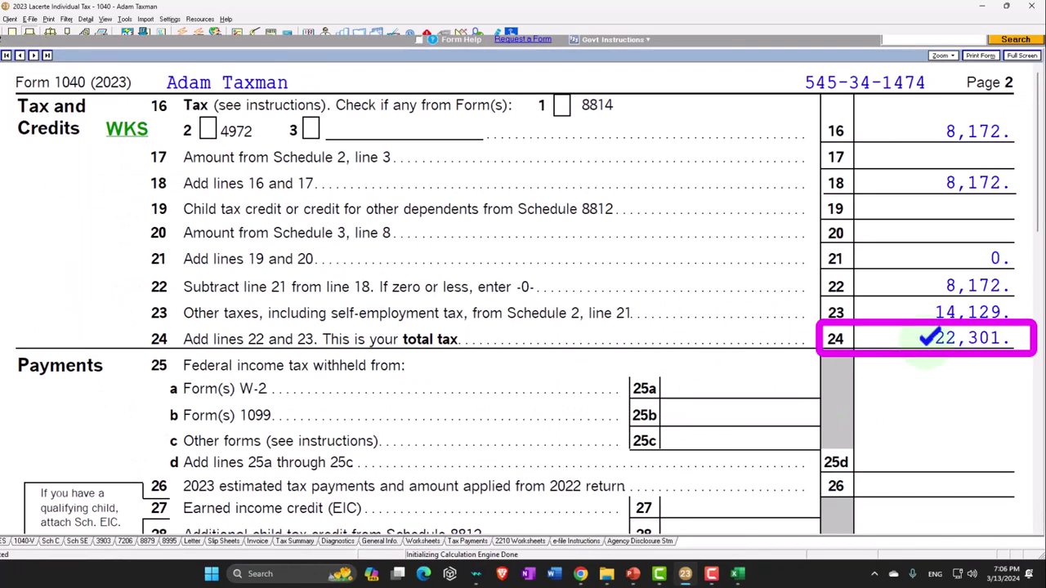
Step: Return to page 1 of Form 1040 and look through its income section
{"action": "left_click", "coordinate": [18, 425]}
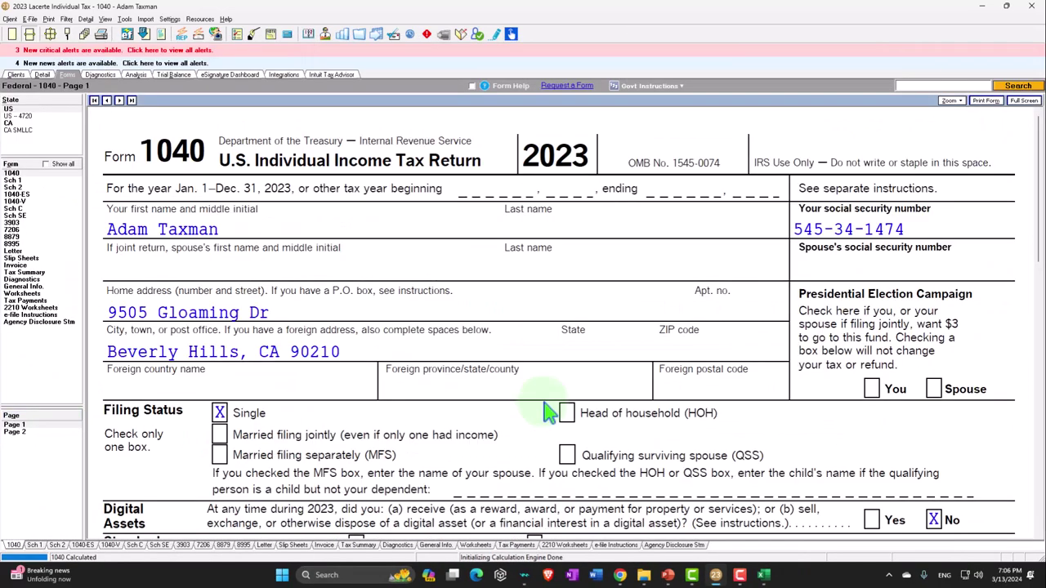
{"action": "scroll", "coordinate": [547, 412], "scroll_direction": "down", "scroll_amount": 10}
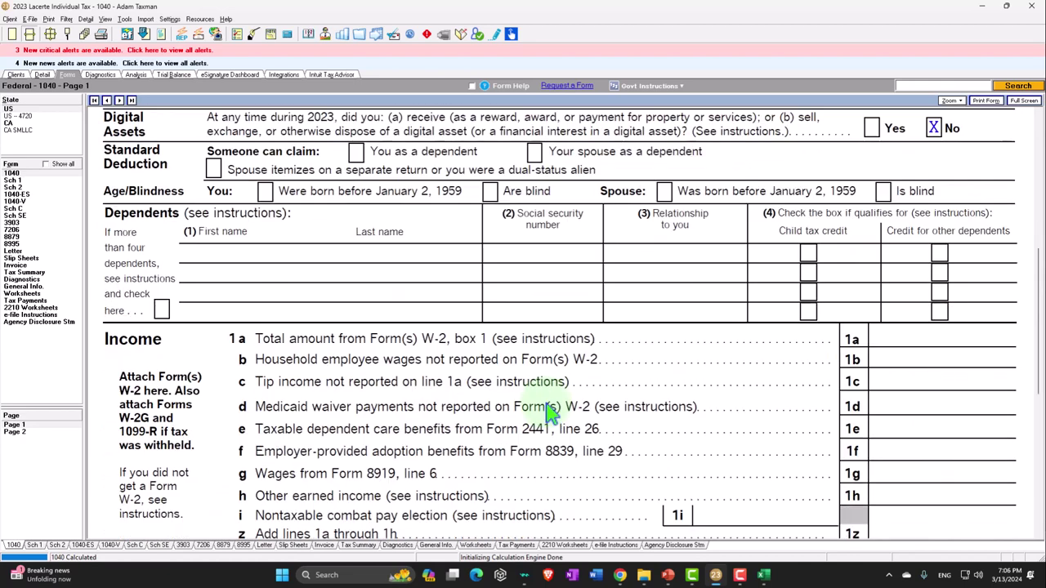
{"action": "scroll", "coordinate": [552, 412], "scroll_direction": "down", "scroll_amount": 2}
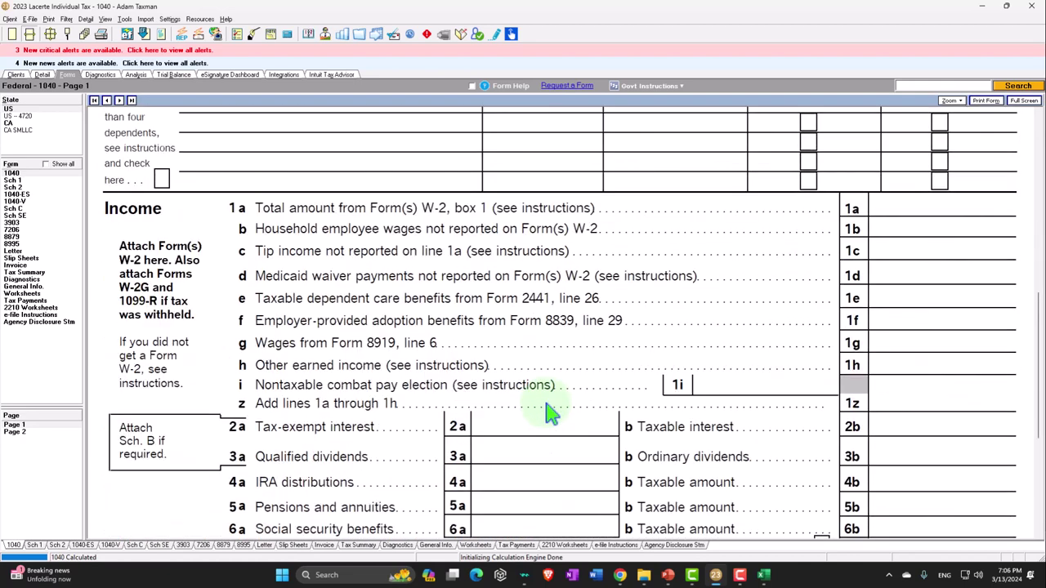